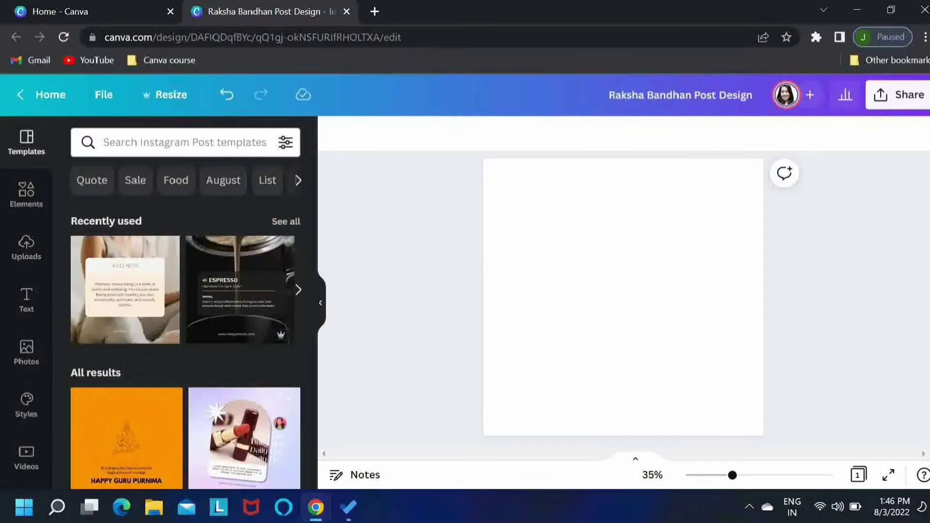
# - Search Elements for 'mandala background' and filter the results to Photos
pyautogui.click(564, 358)
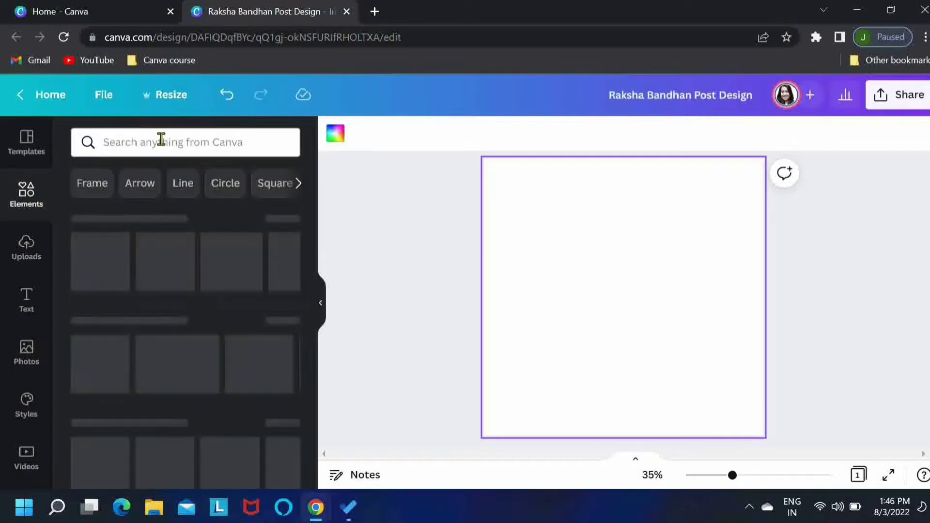
pyautogui.click(160, 140)
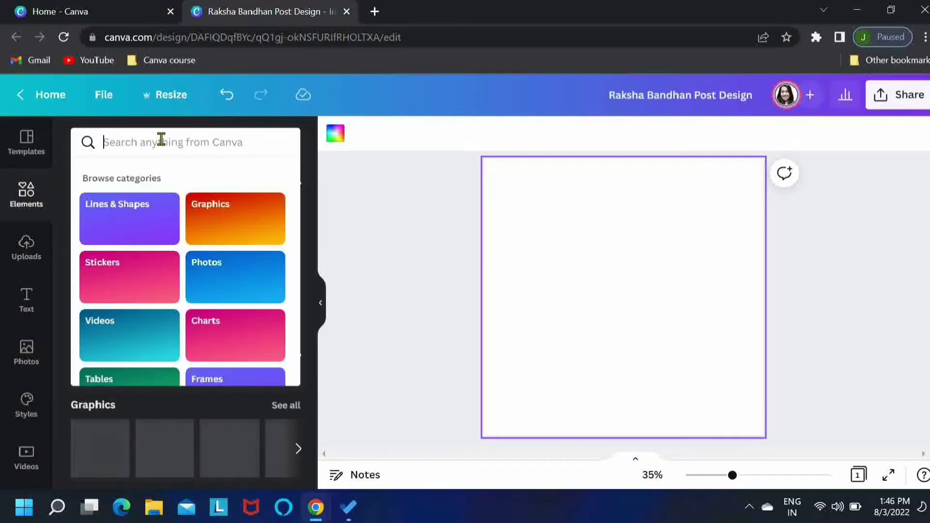
pyautogui.write('mandala')
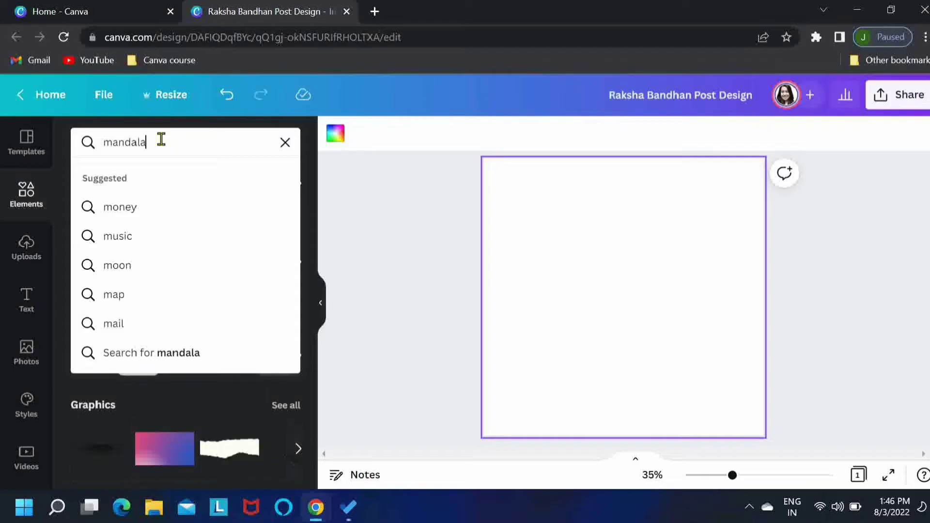
pyautogui.write(' background')
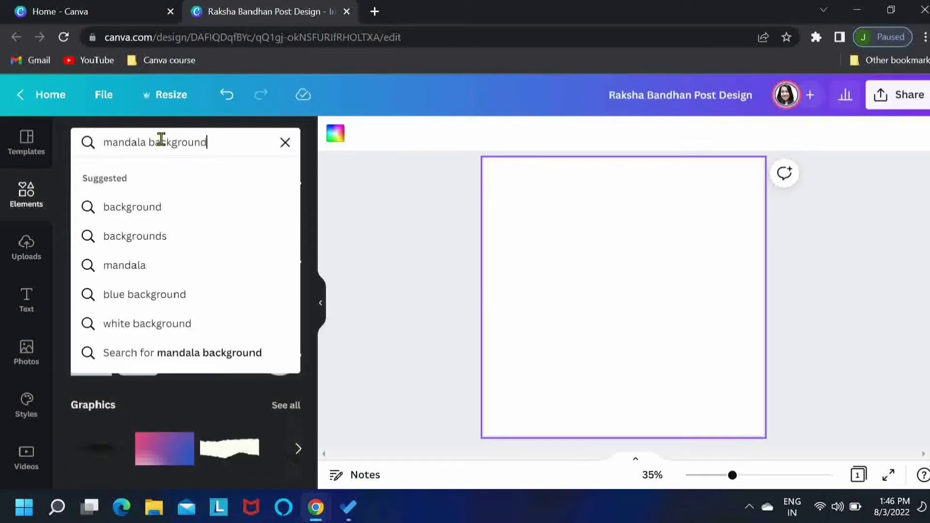
pyautogui.press('Return')
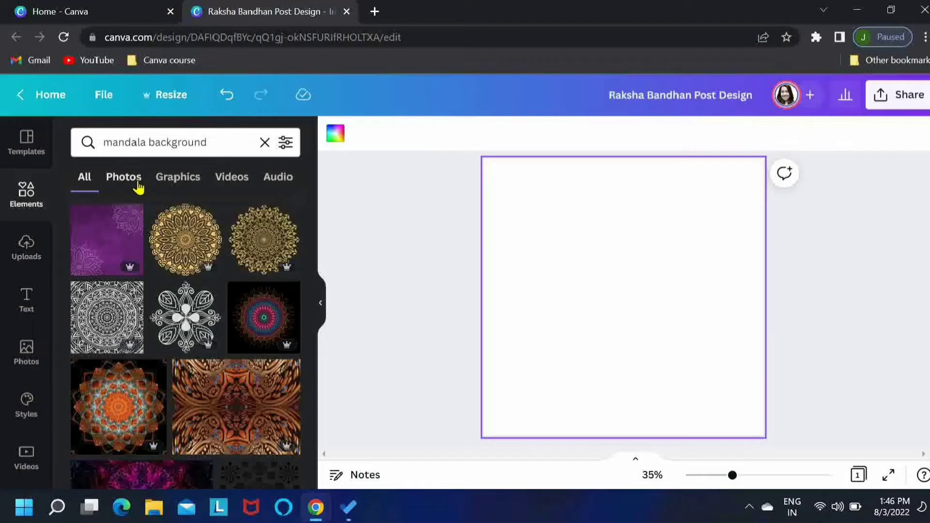
pyautogui.click(135, 186)
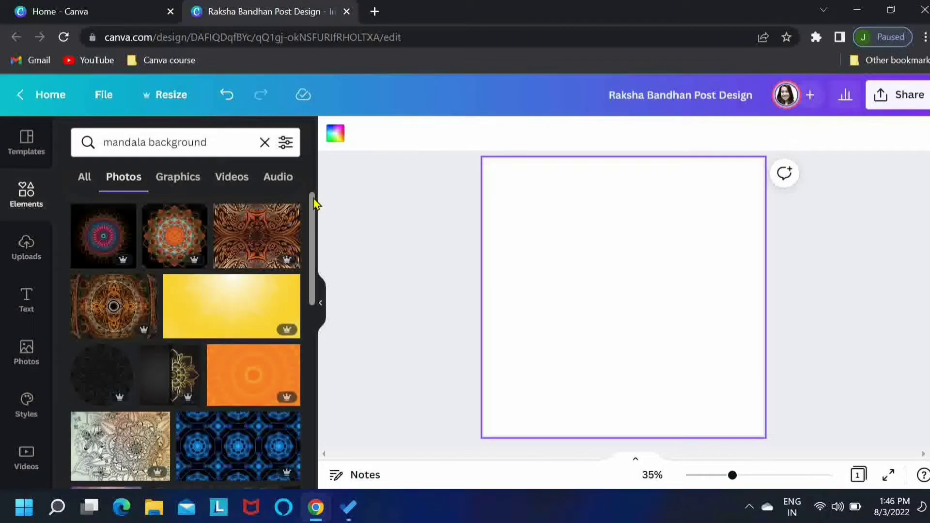
# - Add the orange mandala photo and set it as the page background
pyautogui.moveTo(313, 203); pyautogui.dragTo(311, 228)
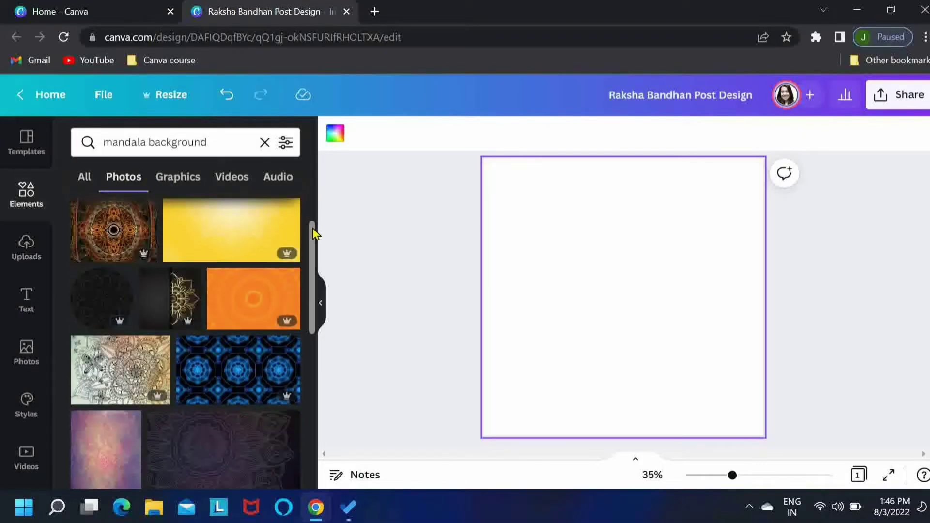
pyautogui.click(284, 294)
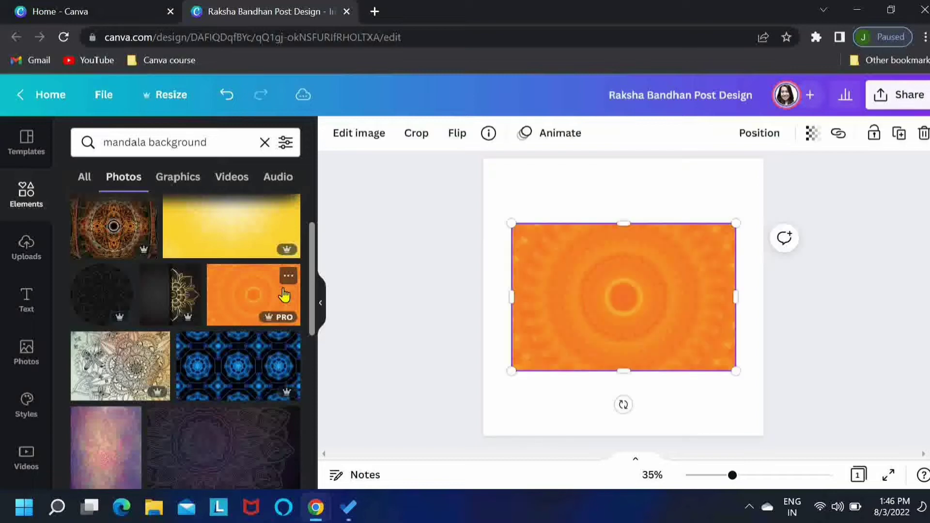
pyautogui.rightClick(582, 287)
pyautogui.click(641, 426)
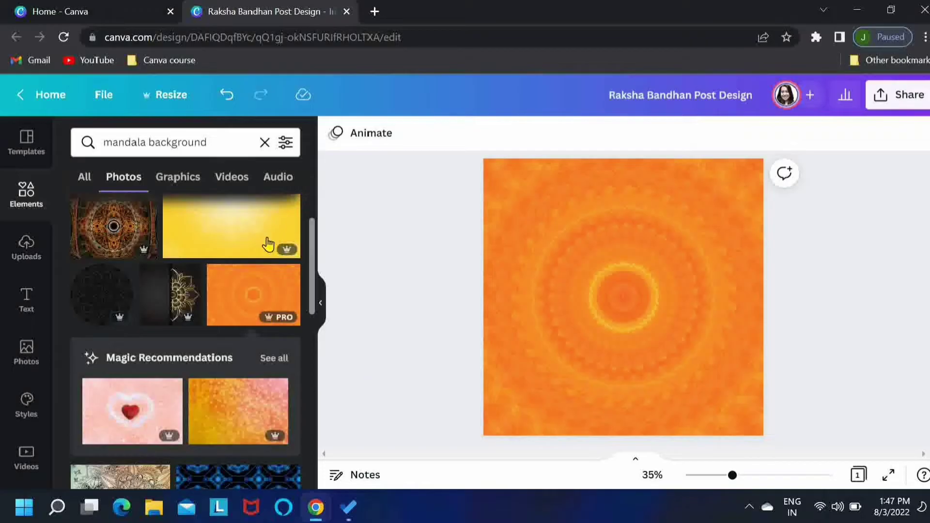
pyautogui.click(224, 144)
pyautogui.moveTo(225, 143); pyautogui.dragTo(97, 140)
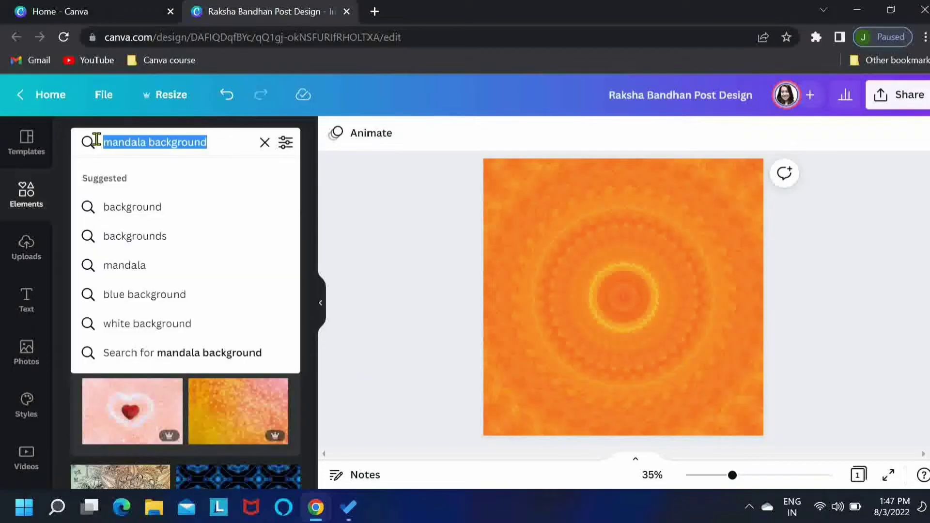
# - Add an arch shape from an 'arch door shape' search and recolour it black
pyautogui.write('arch door shape')
pyautogui.press('Return')
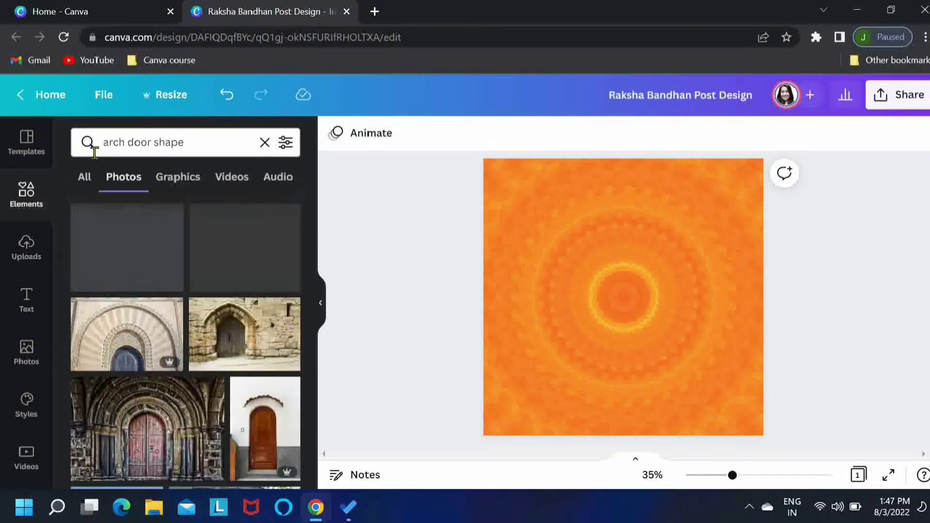
pyautogui.click(86, 181)
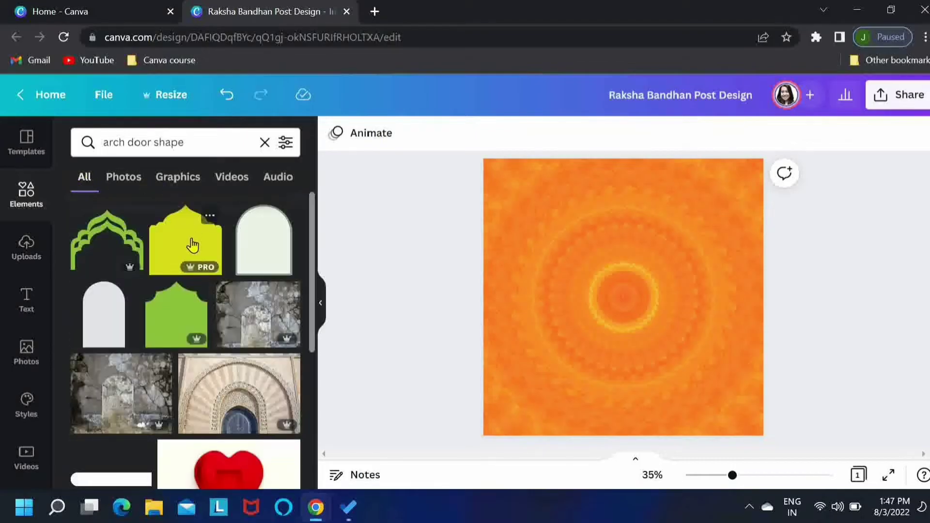
pyautogui.click(193, 246)
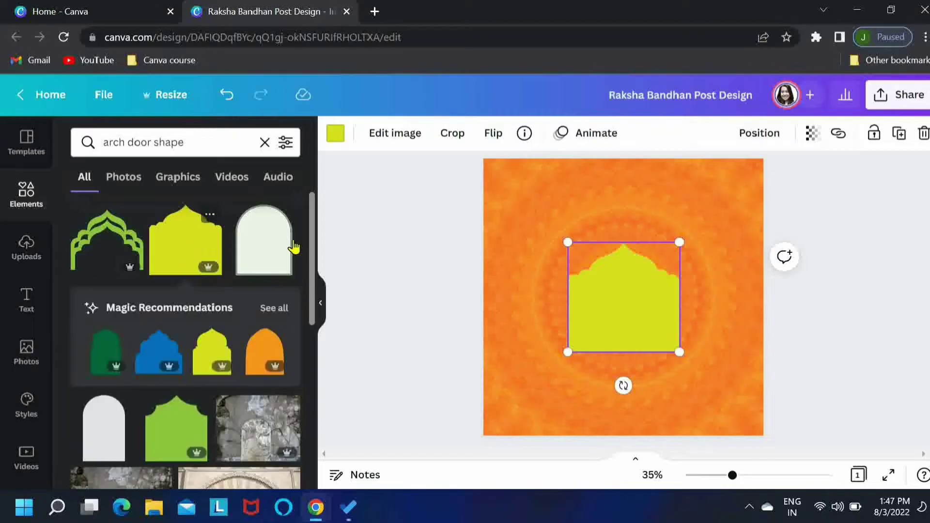
pyautogui.click(336, 136)
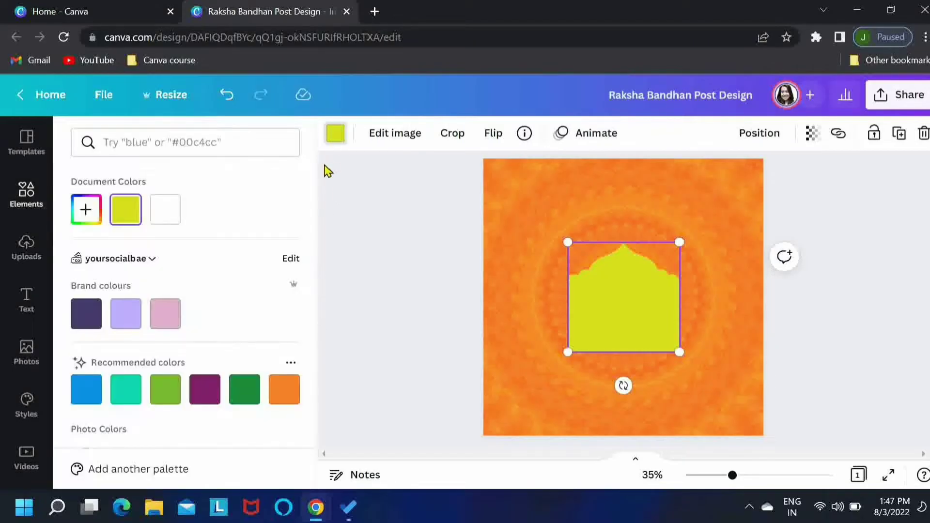
pyautogui.moveTo(314, 185); pyautogui.dragTo(316, 321)
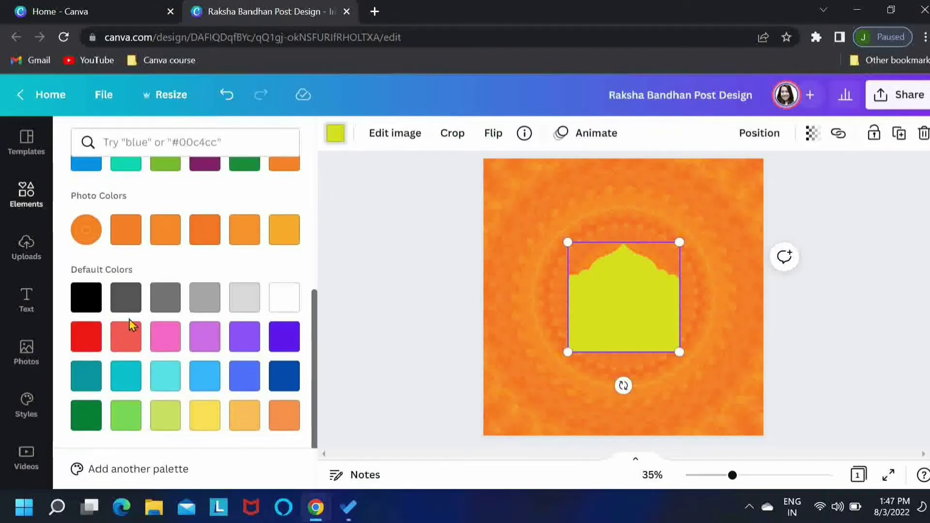
pyautogui.click(205, 290)
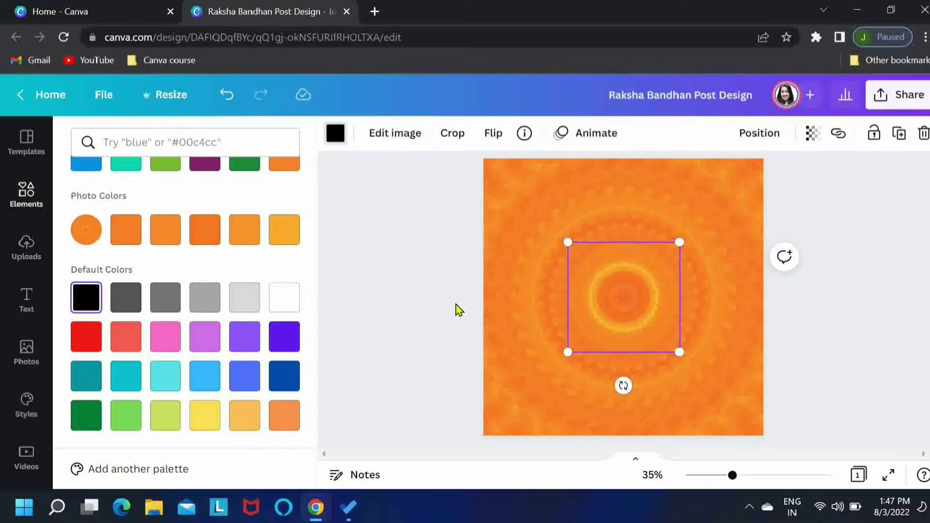
# - Align the black arch to the page's top-left and enlarge it to fill the page
pyautogui.click(764, 140)
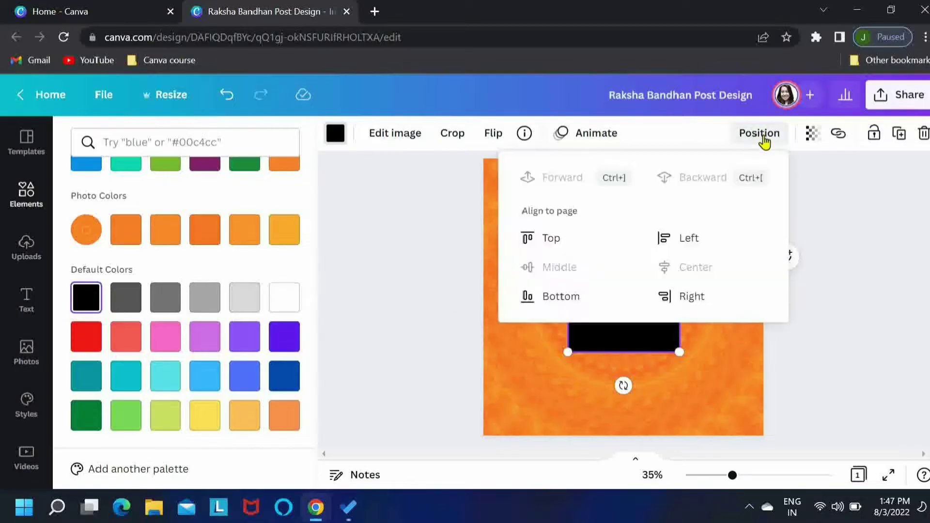
pyautogui.click(553, 236)
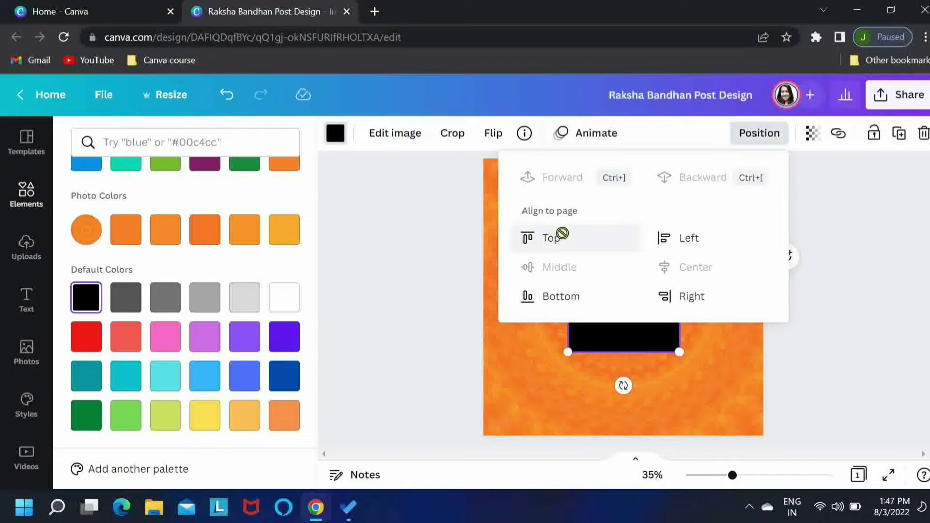
pyautogui.click(660, 242)
pyautogui.click(383, 272)
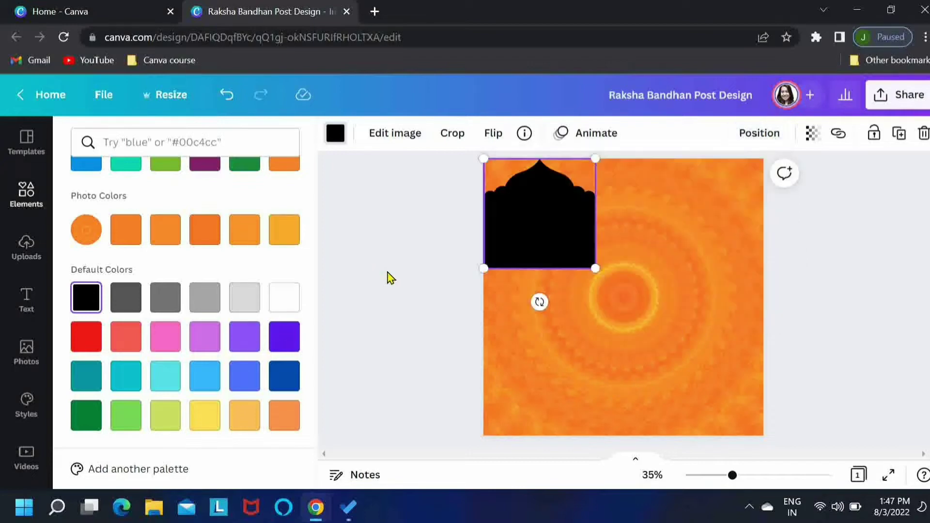
pyautogui.moveTo(601, 272); pyautogui.dragTo(789, 420)
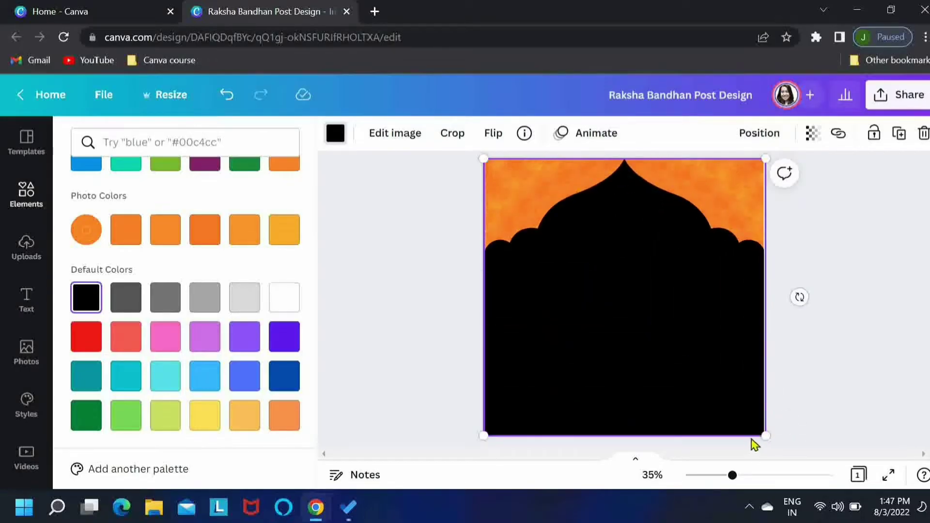
pyautogui.click(814, 406)
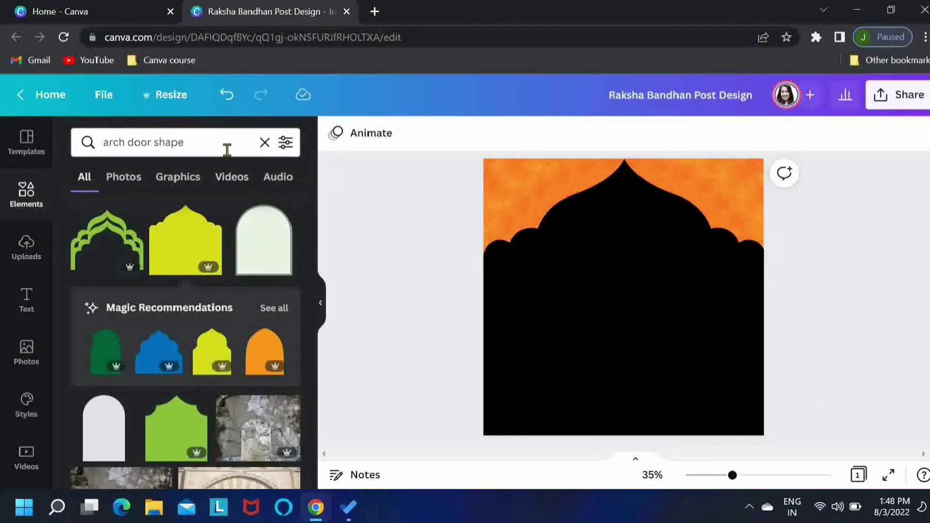
# - Add a gradient from a 'fading' search, rotate it about -87° and stretch it over the design
pyautogui.moveTo(226, 147); pyautogui.dragTo(107, 145)
pyautogui.write('fading')
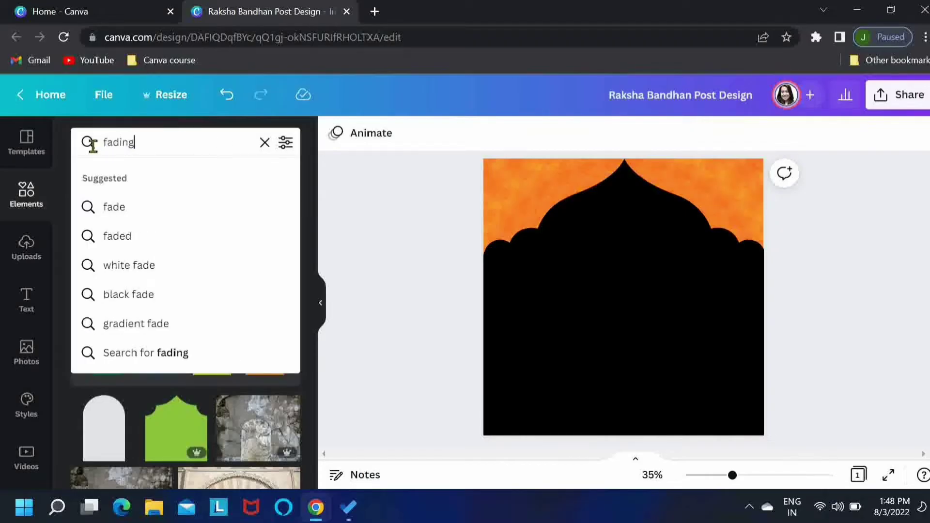
pyautogui.press('Return')
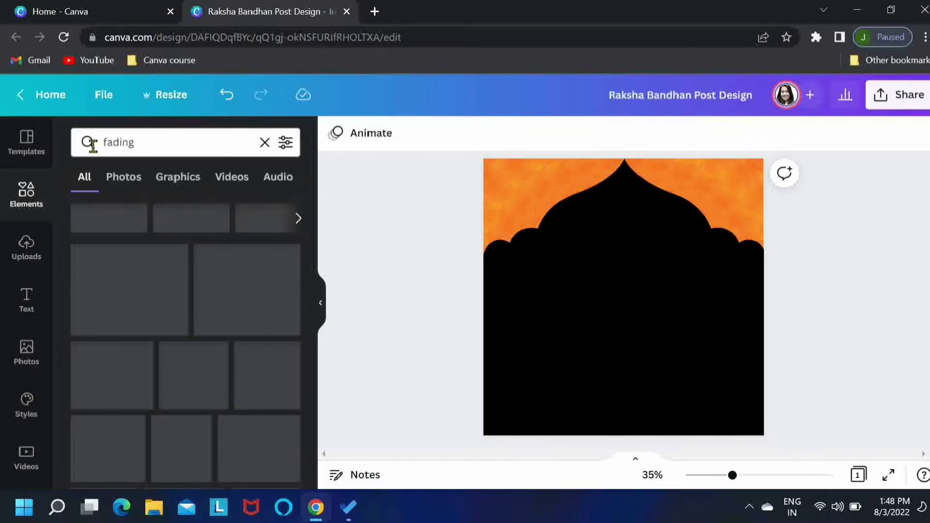
pyautogui.click(84, 250)
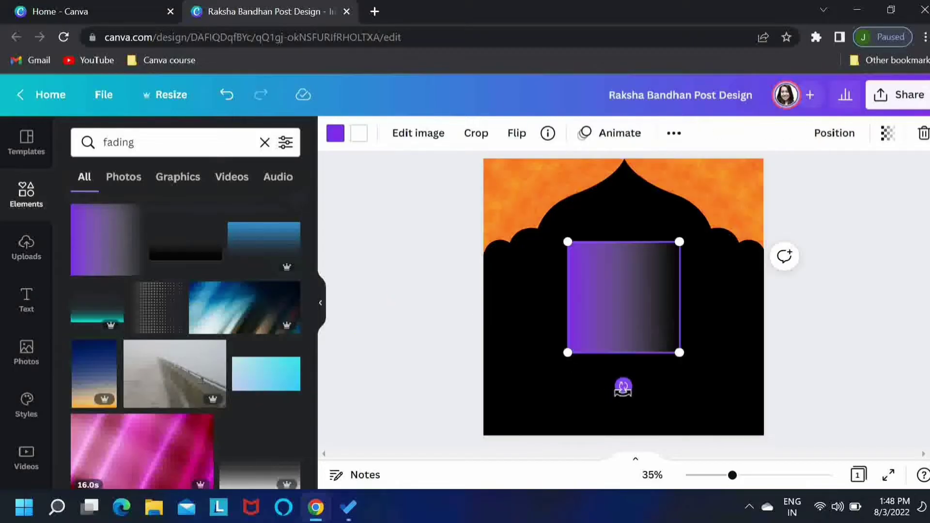
pyautogui.moveTo(623, 388); pyautogui.dragTo(695, 306)
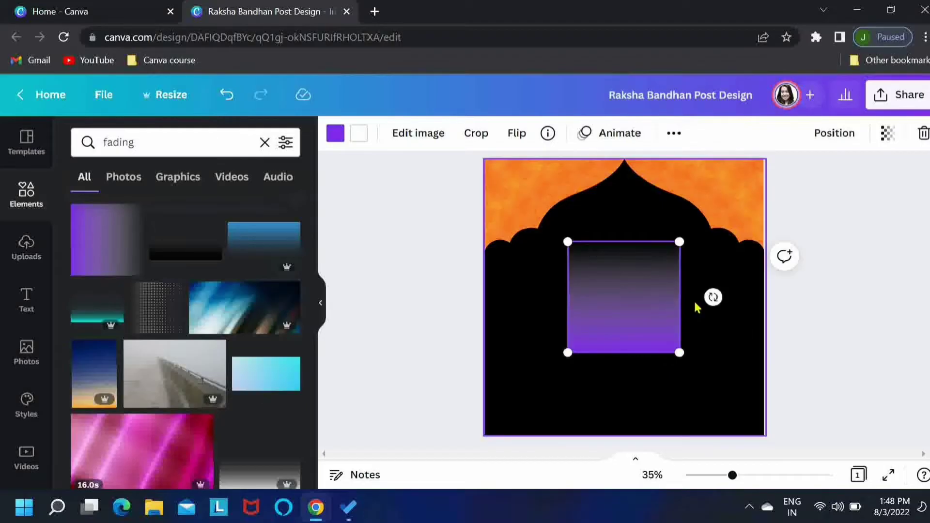
pyautogui.moveTo(609, 324); pyautogui.dragTo(525, 405)
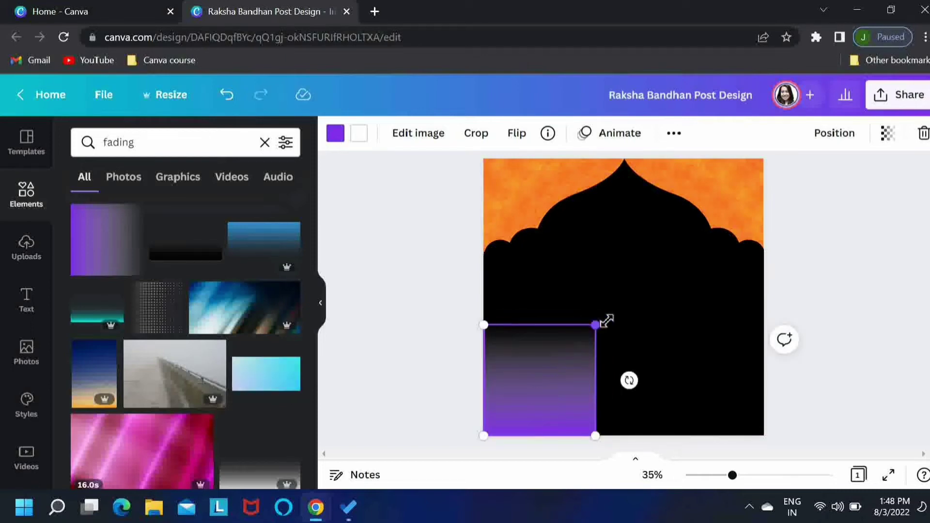
pyautogui.moveTo(683, 304); pyautogui.dragTo(812, 213)
pyautogui.click(812, 212)
pyautogui.moveTo(651, 391); pyautogui.dragTo(660, 462)
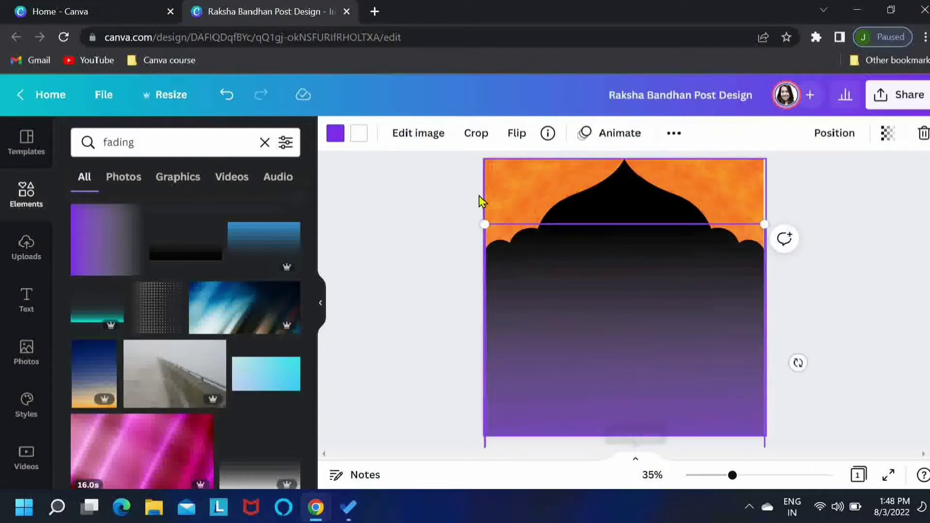
# - Recolour the gradient orange and black, then enlarge and shift it under the arch top
pyautogui.click(341, 139)
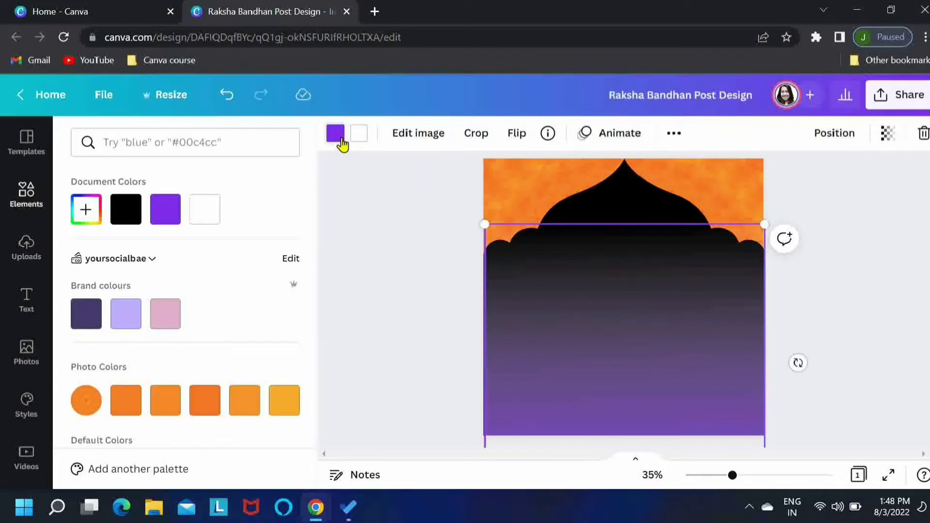
pyautogui.click(206, 403)
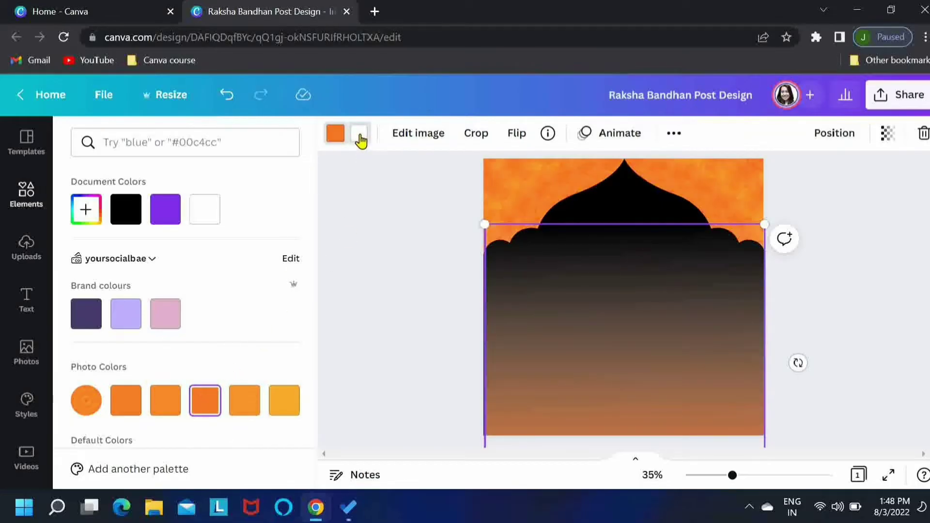
pyautogui.click(360, 140)
pyautogui.click(125, 221)
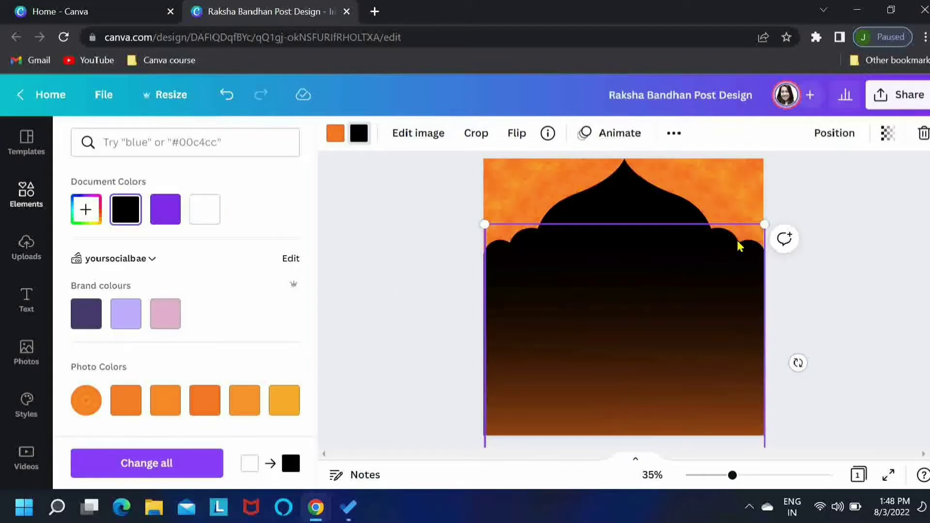
pyautogui.moveTo(767, 224); pyautogui.dragTo(773, 220)
pyautogui.moveTo(692, 344); pyautogui.dragTo(690, 357)
pyautogui.press('Escape')
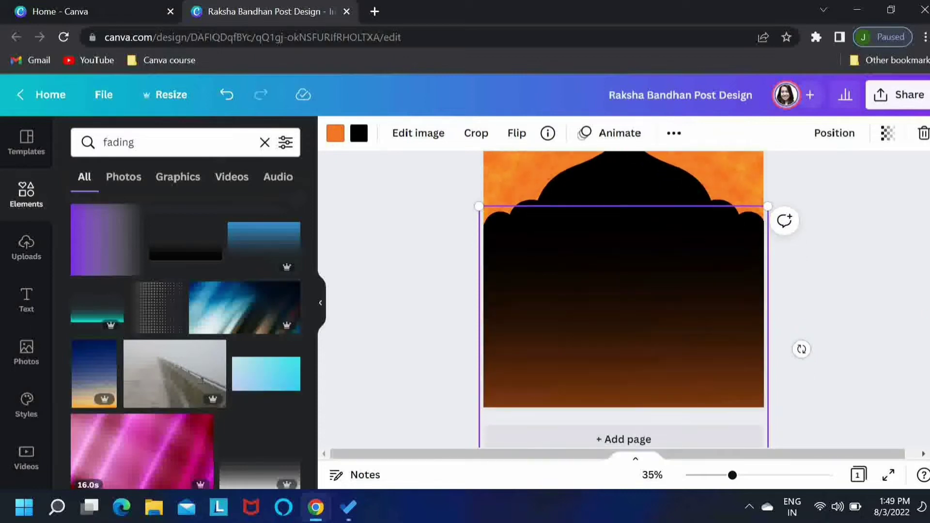
pyautogui.click(117, 143)
pyautogui.doubleClick(116, 143)
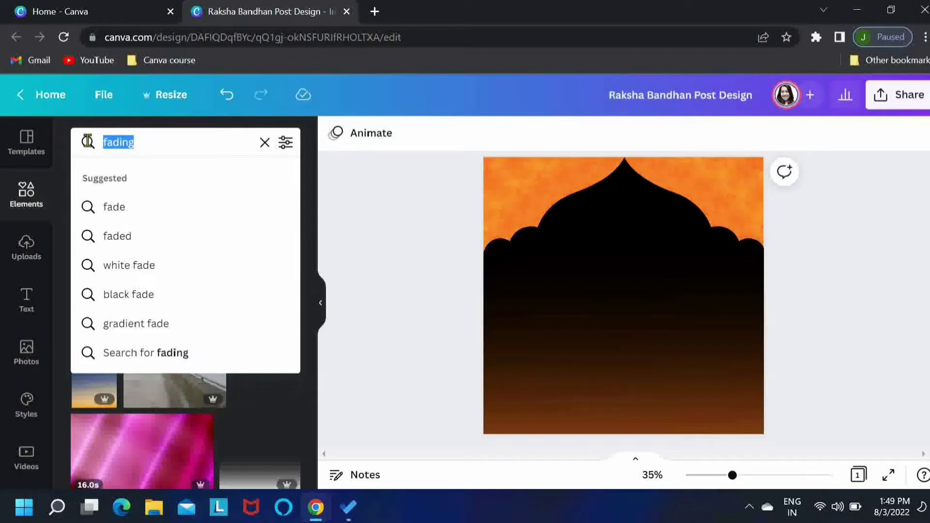
# - Search 'bracelet rakhi' graphics and add a rakhi to the centre of the arch
pyautogui.write('bracelet')
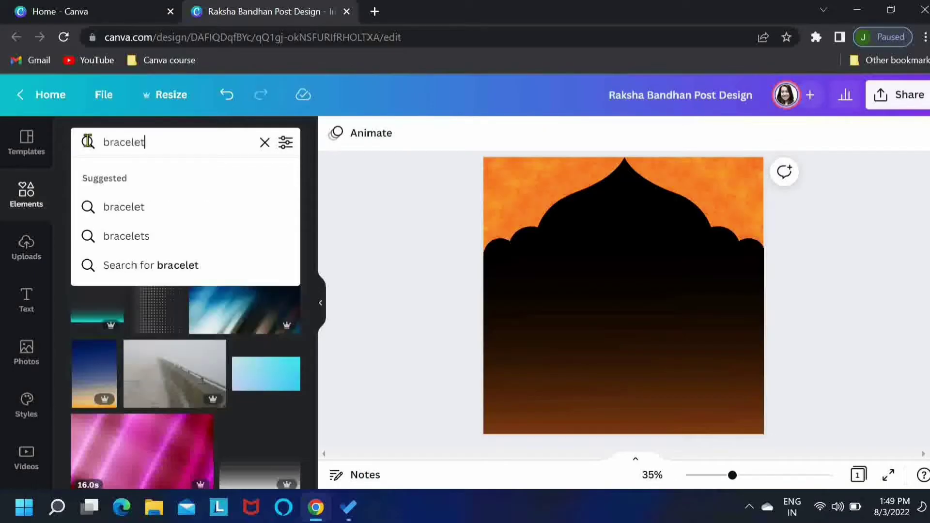
pyautogui.write(' rakhi')
pyautogui.press('Return')
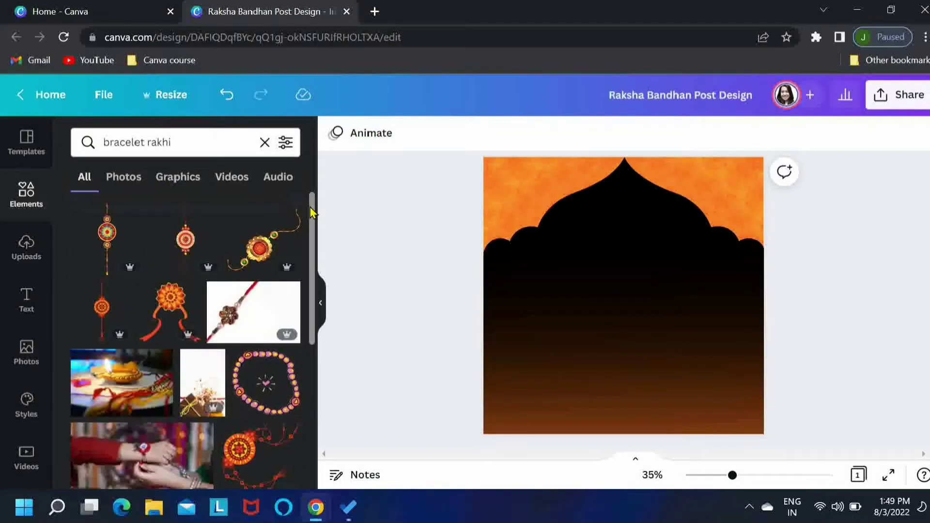
pyautogui.scroll(-1, 311, 211)
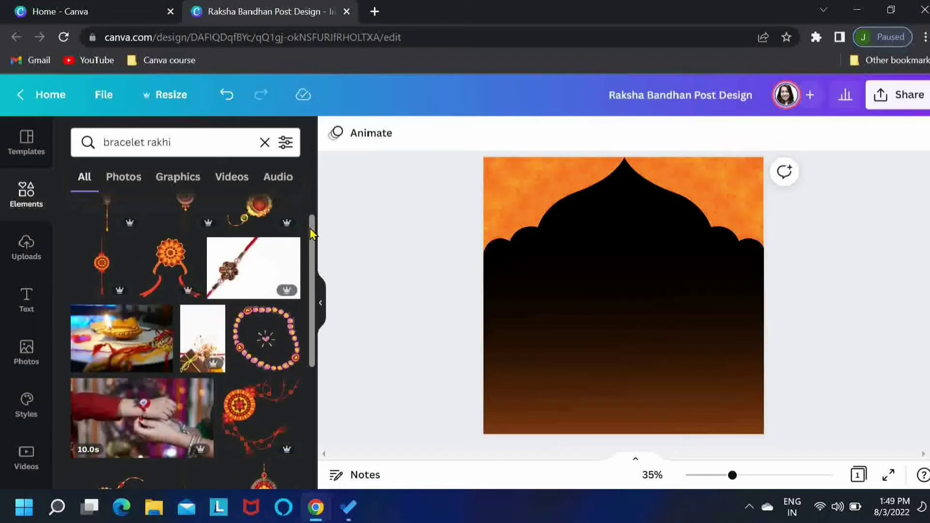
pyautogui.click(176, 179)
pyautogui.moveTo(312, 204); pyautogui.dragTo(306, 344)
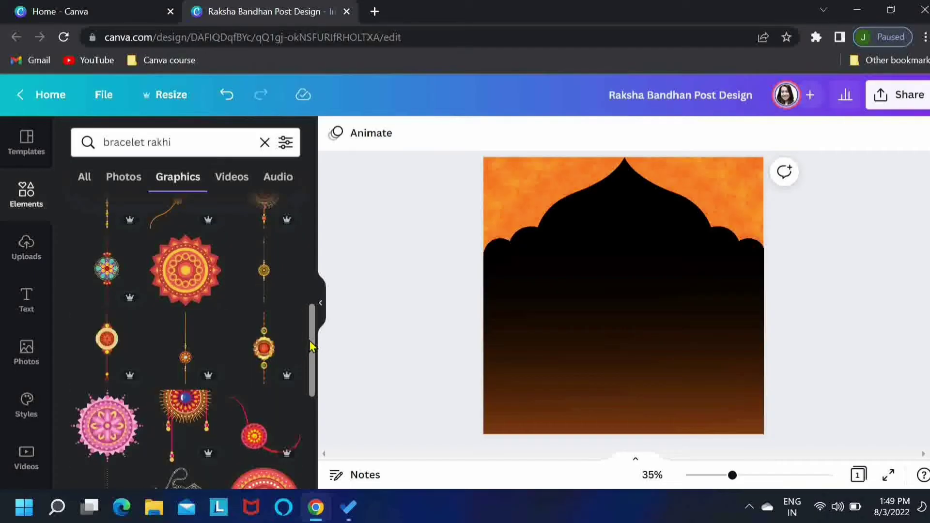
pyautogui.click(267, 358)
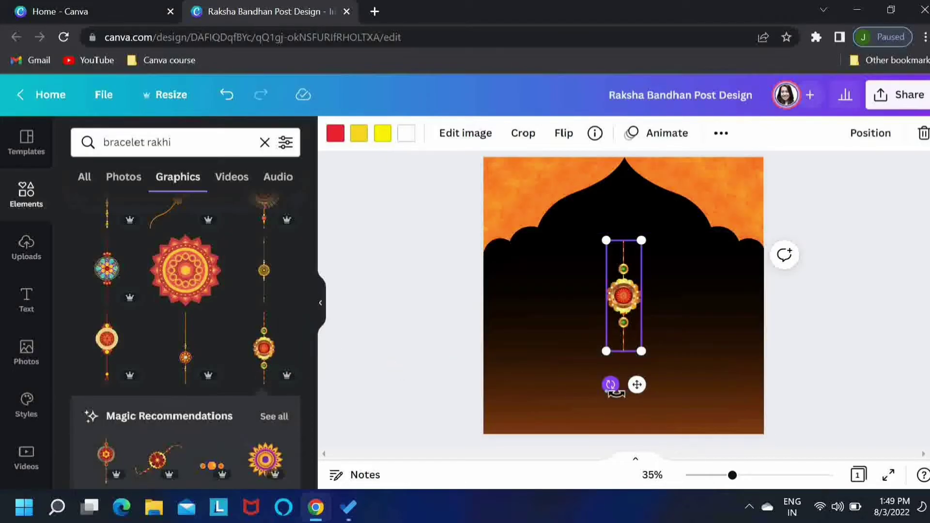
# - Rotate the rakhi horizontal, move it up and enlarge it across the arch width
pyautogui.moveTo(611, 384); pyautogui.dragTo(534, 282)
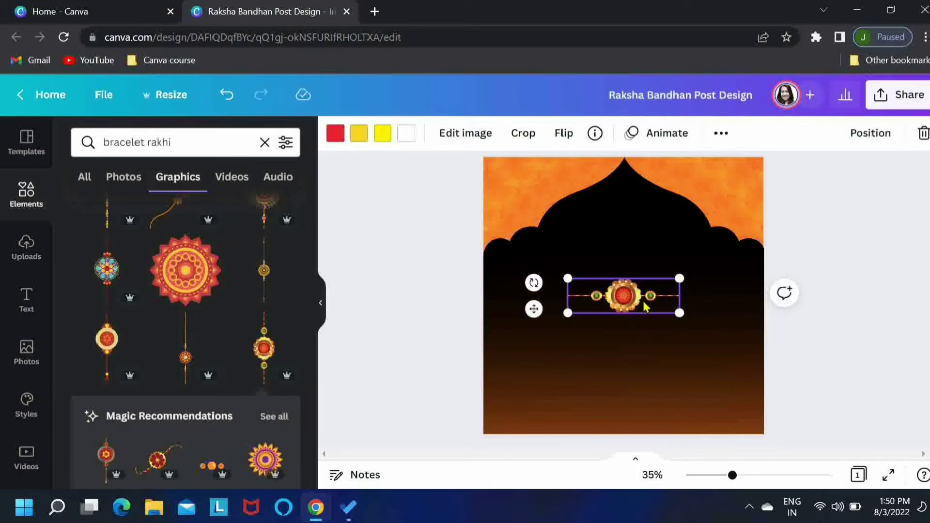
pyautogui.moveTo(644, 306); pyautogui.dragTo(645, 280)
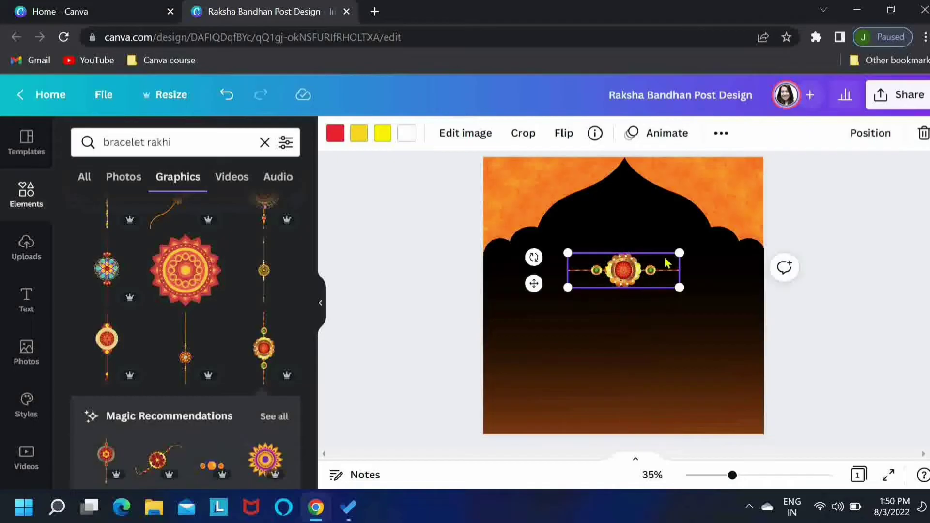
pyautogui.moveTo(680, 252); pyautogui.dragTo(758, 222)
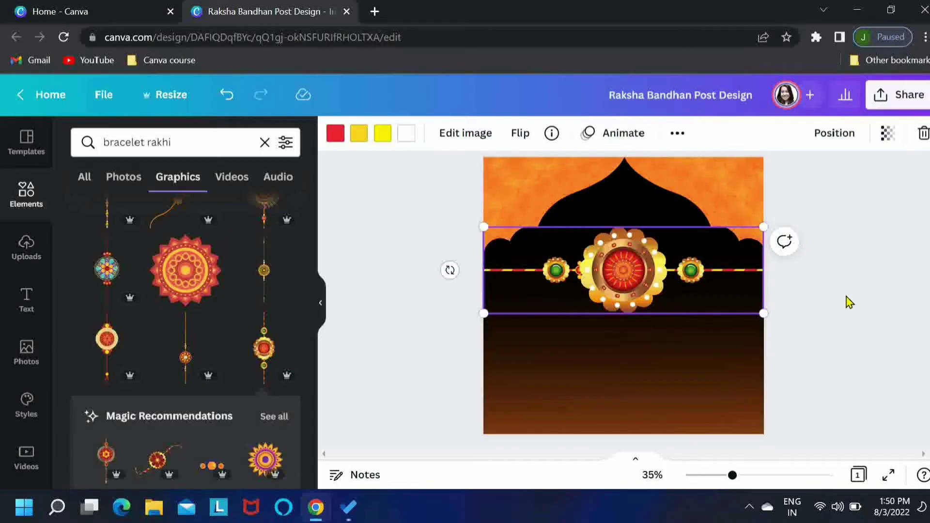
pyautogui.hotkey('shift', 'Up')
pyautogui.hotkey('shift', 'Up')
pyautogui.hotkey('shift', 'Up')
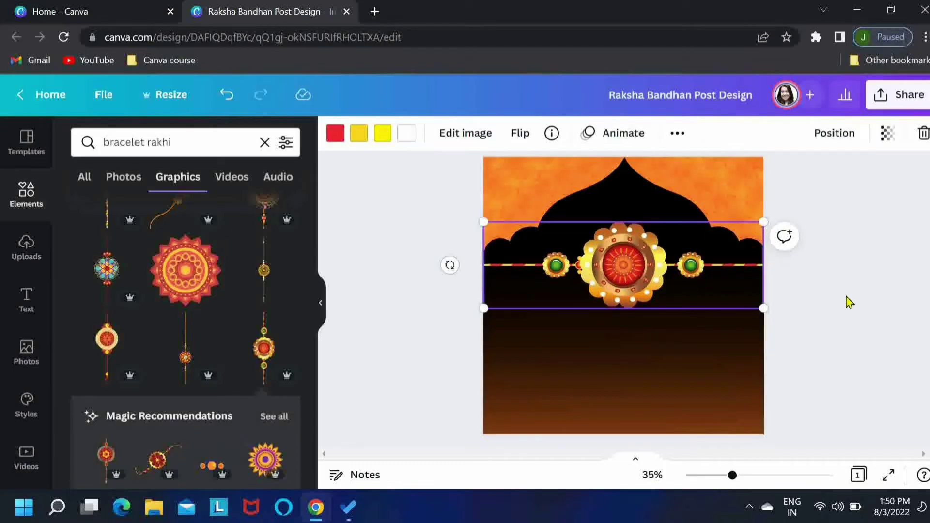
# - Recolour the rakhi's white and one yellow part black, and its yellow thread white
pyautogui.click(405, 135)
pyautogui.click(126, 211)
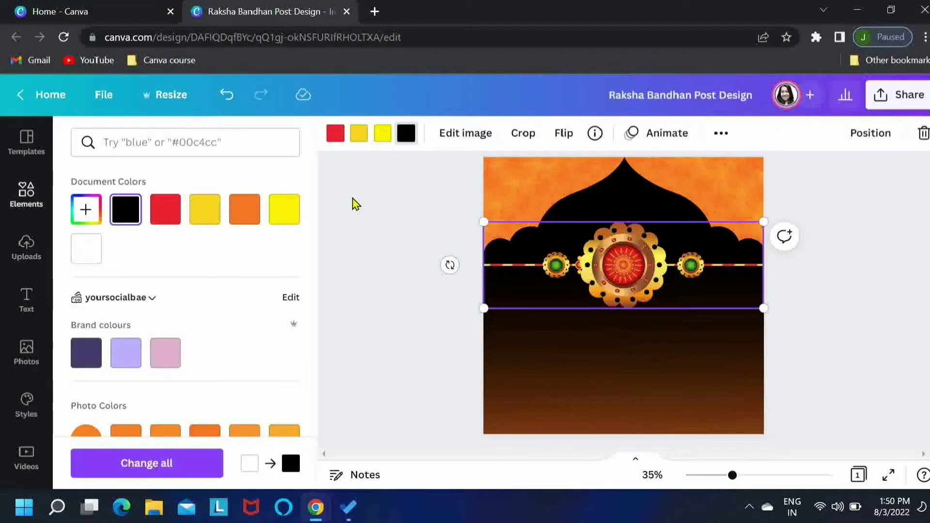
pyautogui.click(382, 133)
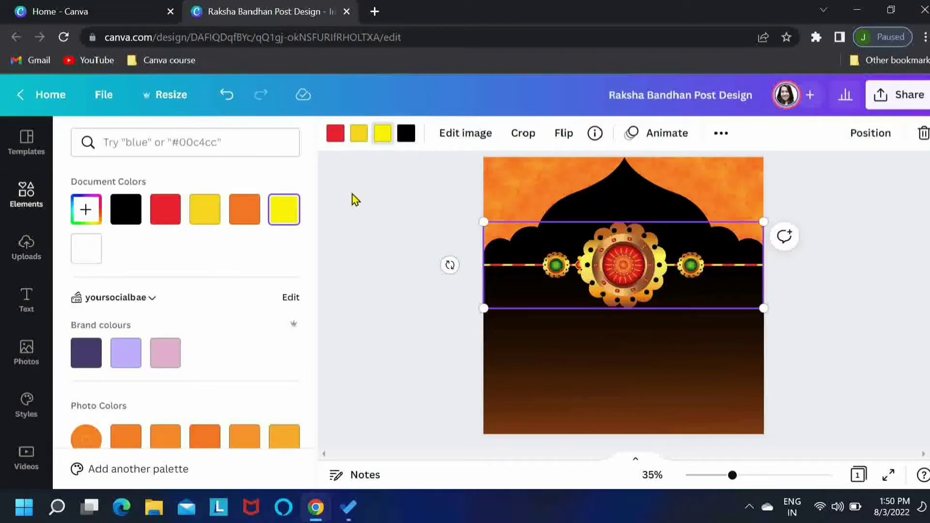
pyautogui.click(86, 250)
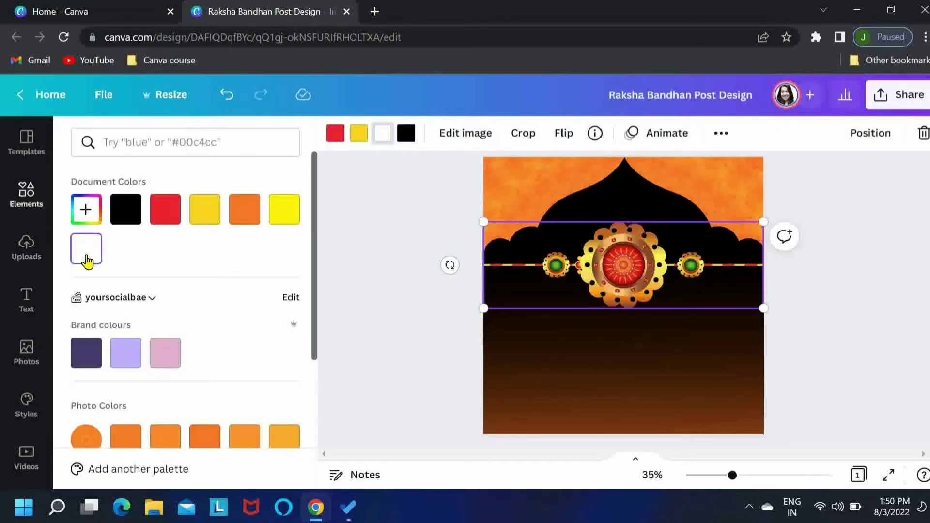
pyautogui.click(165, 220)
pyautogui.click(126, 213)
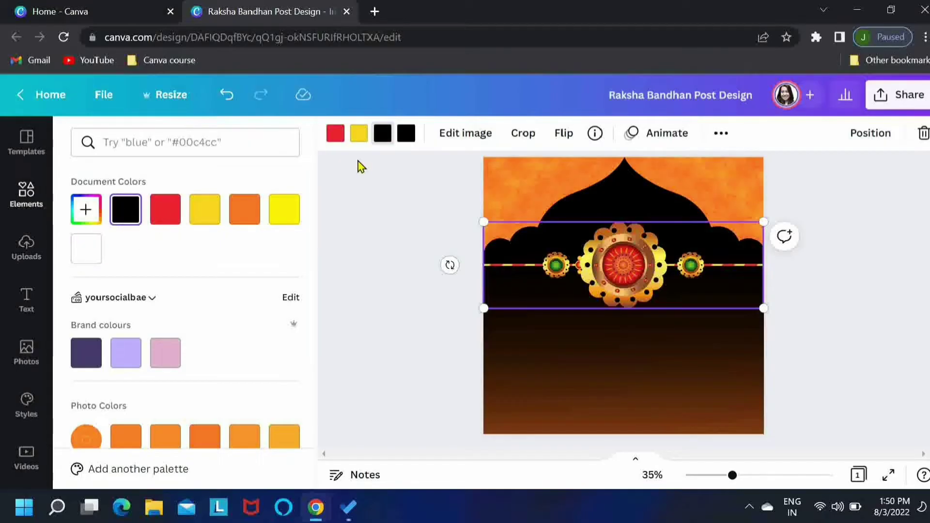
pyautogui.click(359, 135)
pyautogui.click(97, 249)
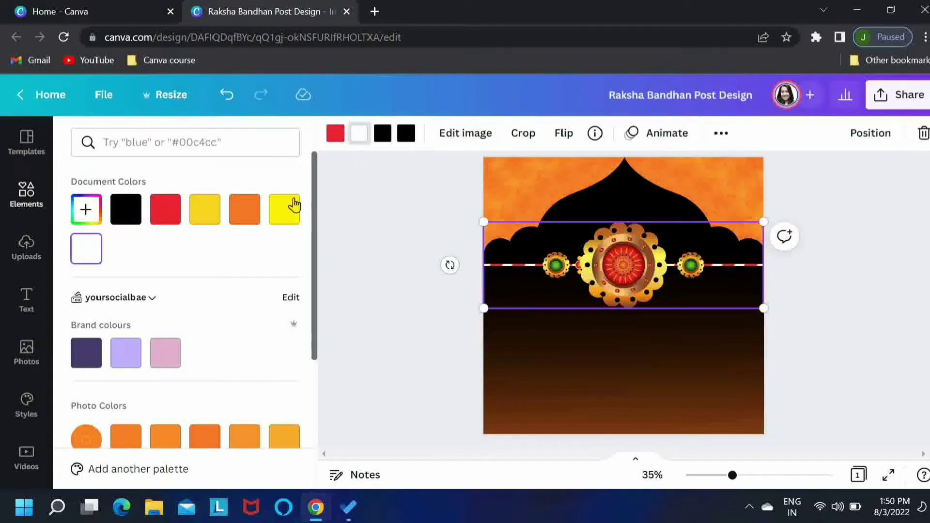
pyautogui.click(338, 172)
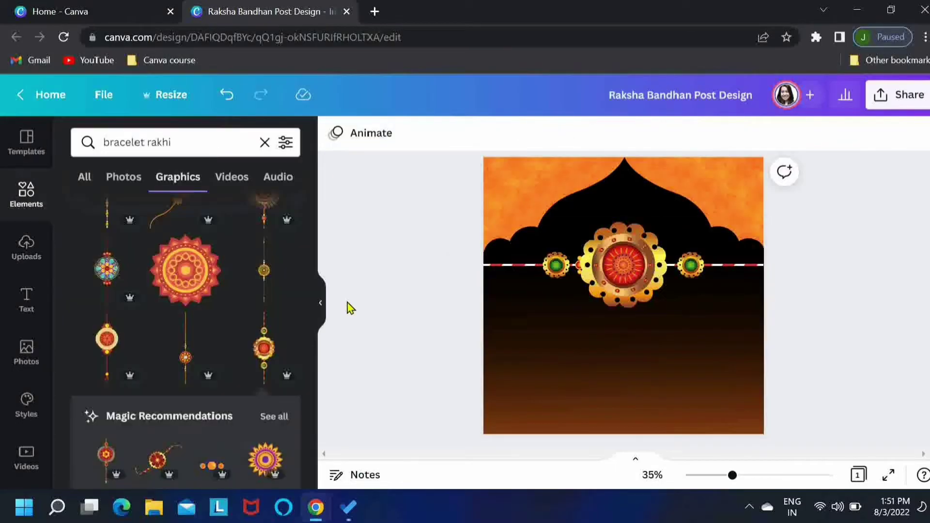
# - Search Elements for 'gold glitter' and browse the Graphics results
pyautogui.moveTo(216, 138); pyautogui.dragTo(81, 143)
pyautogui.write('gold')
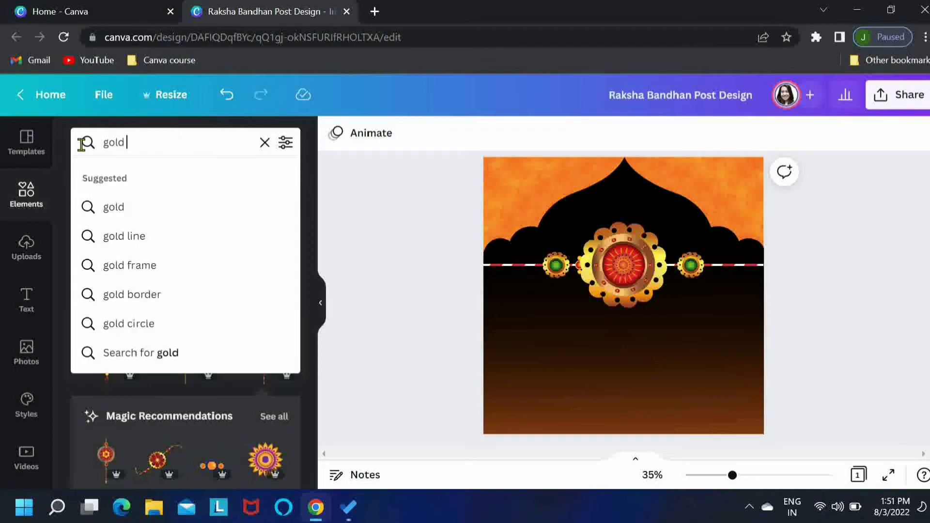
pyautogui.write(' glitter')
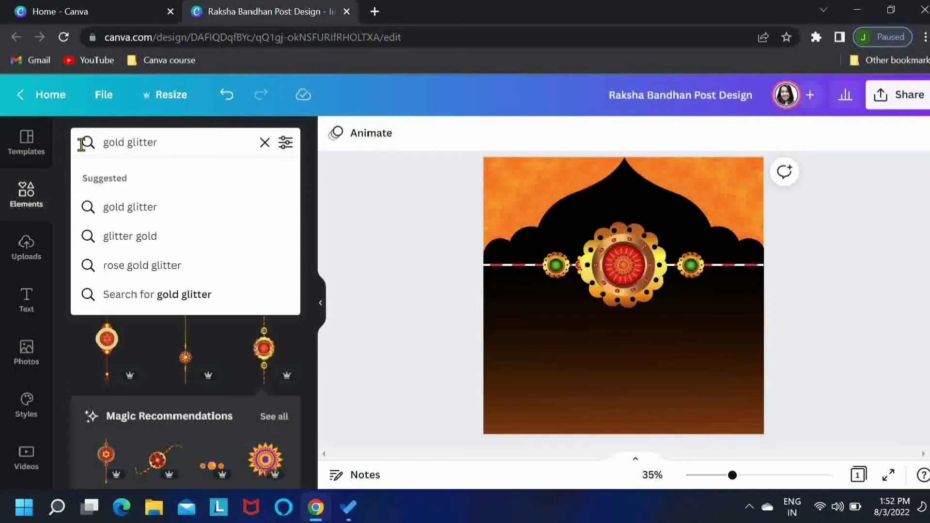
pyautogui.press('Return')
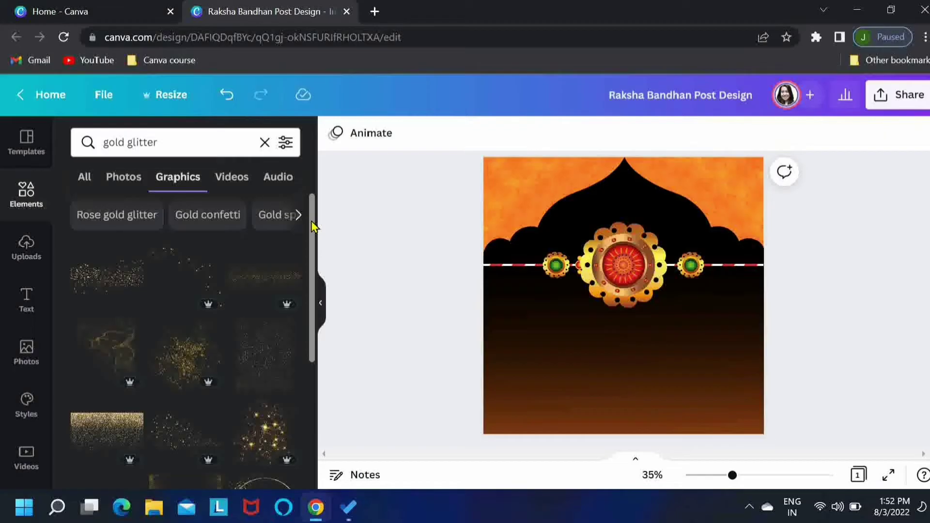
pyautogui.moveTo(312, 227); pyautogui.dragTo(317, 268)
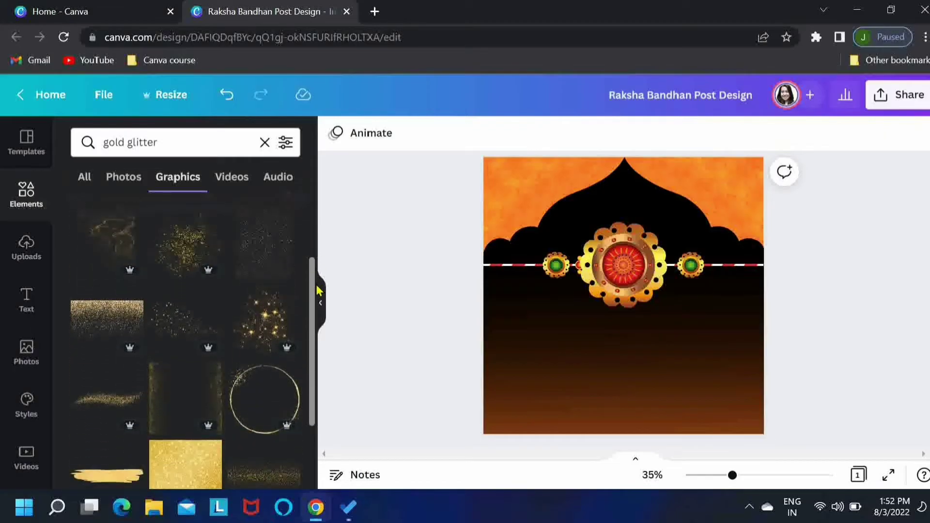
pyautogui.scroll(-2, 310, 291)
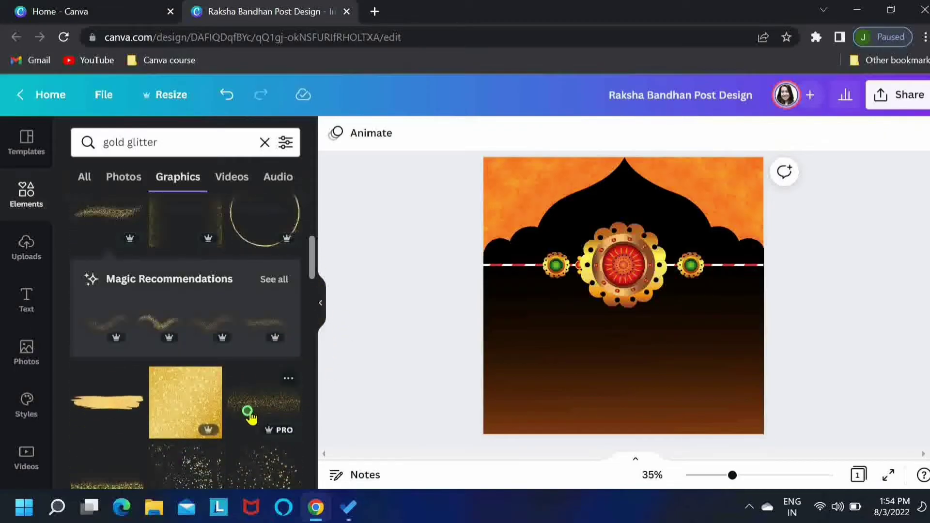
# - Place a gold glitter graphic at the bottom and widen it to the page's full width
pyautogui.click(251, 415)
pyautogui.moveTo(674, 324); pyautogui.dragTo(631, 444)
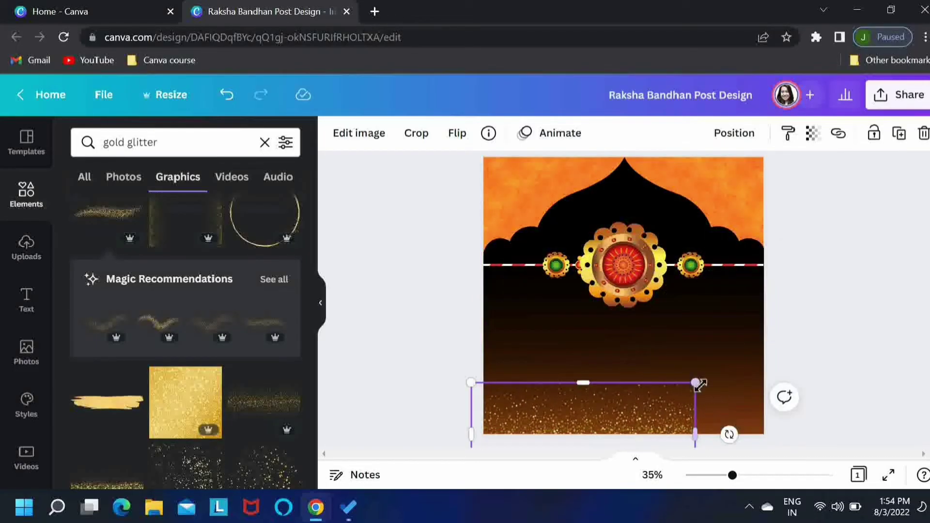
pyautogui.moveTo(695, 382); pyautogui.dragTo(790, 369)
pyautogui.moveTo(681, 412); pyautogui.dragTo(681, 453)
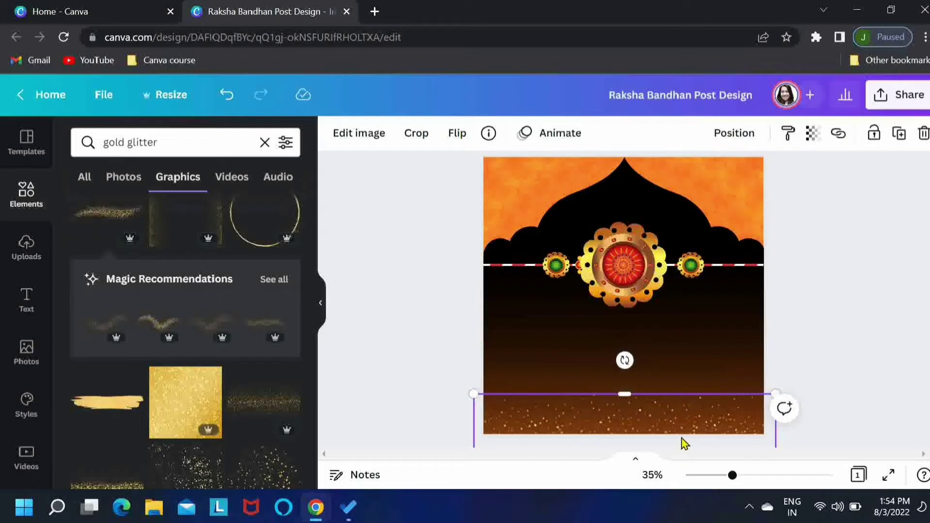
pyautogui.moveTo(685, 420); pyautogui.dragTo(685, 413)
pyautogui.click(799, 372)
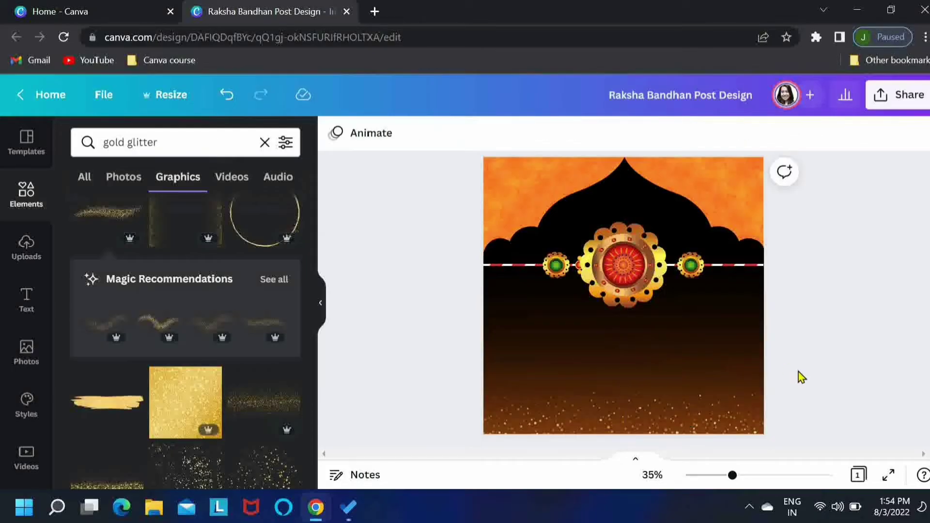
# - Add a text box below the rakhi reading 'Happy'
pyautogui.press('t')
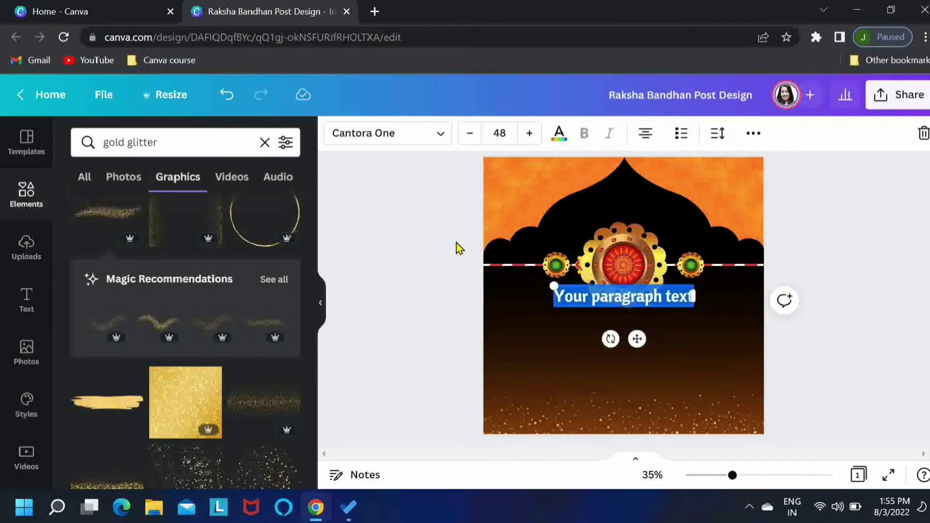
pyautogui.moveTo(637, 339); pyautogui.dragTo(638, 372)
pyautogui.write('Hap')
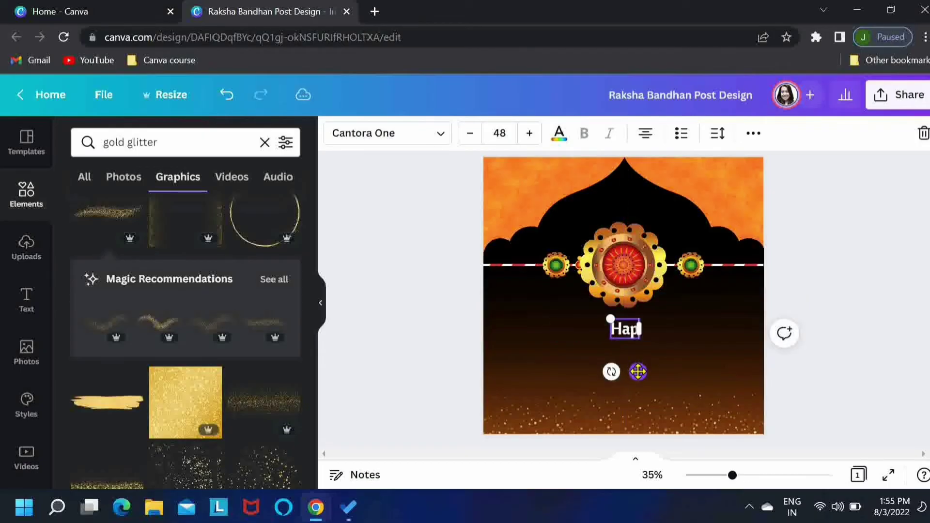
pyautogui.write('py')
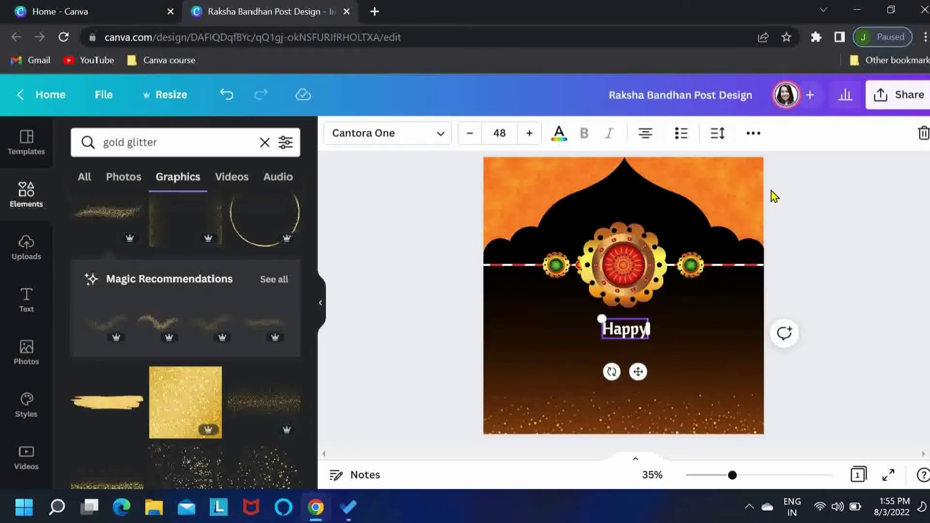
pyautogui.click(753, 134)
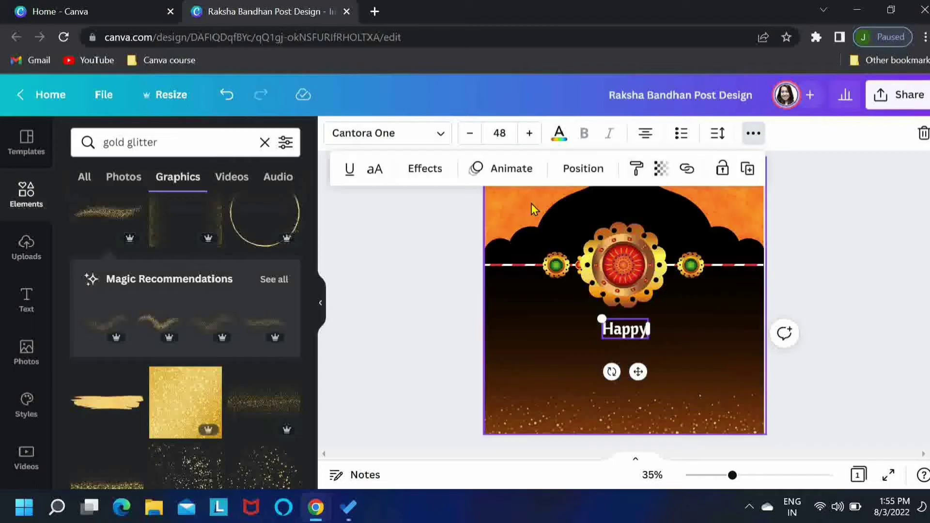
# - Make the text uppercase 'HAPPY' in Montserrat Semi-Bold
pyautogui.click(373, 170)
pyautogui.click(411, 140)
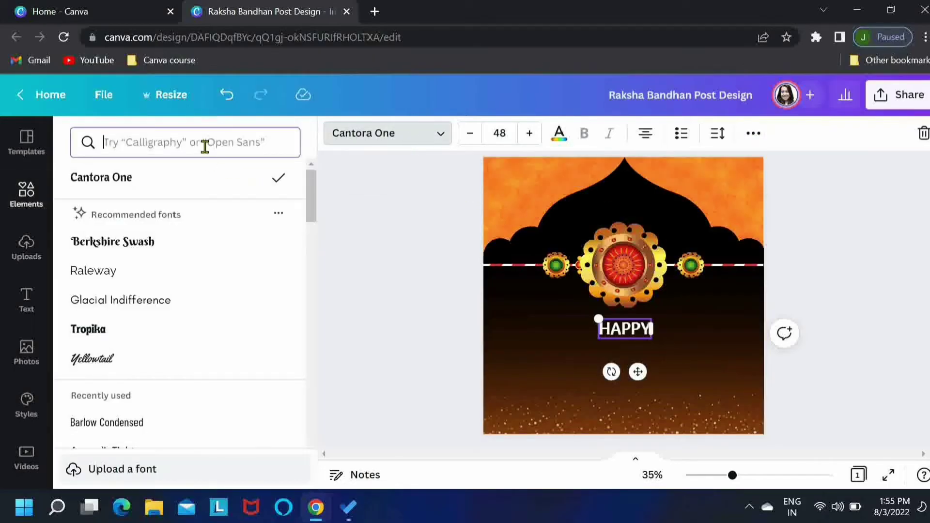
pyautogui.write('montse')
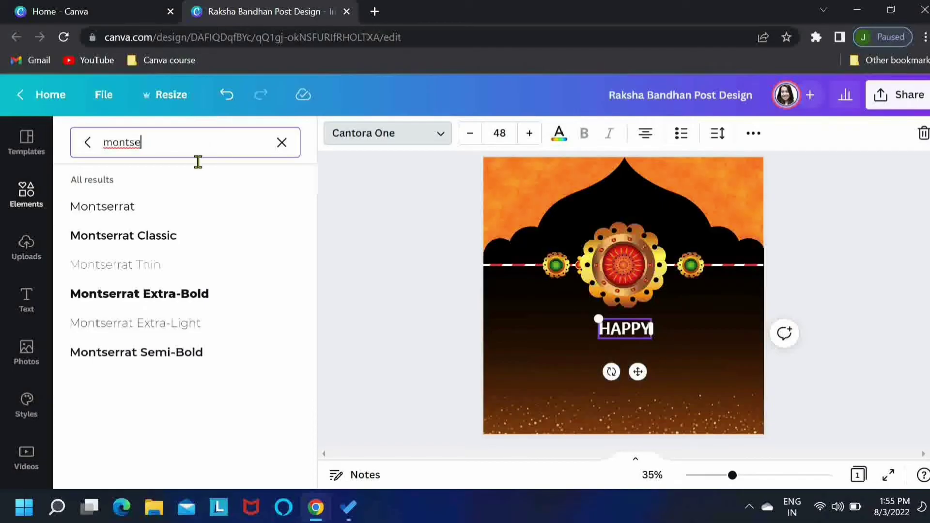
pyautogui.click(192, 354)
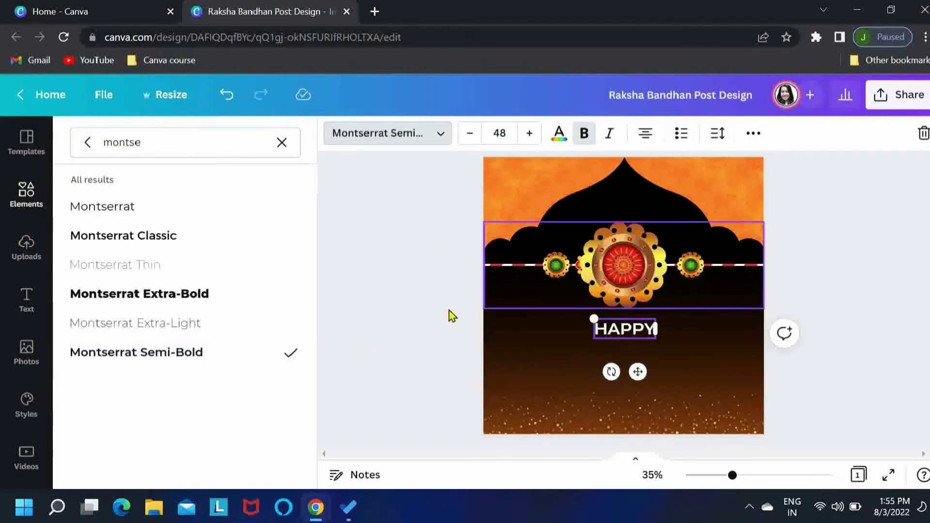
pyautogui.press('Escape')
pyautogui.click(417, 348)
# - Make the HAPPY text bold and widen its letter spacing to 60
pyautogui.click(608, 329)
pyautogui.click(584, 133)
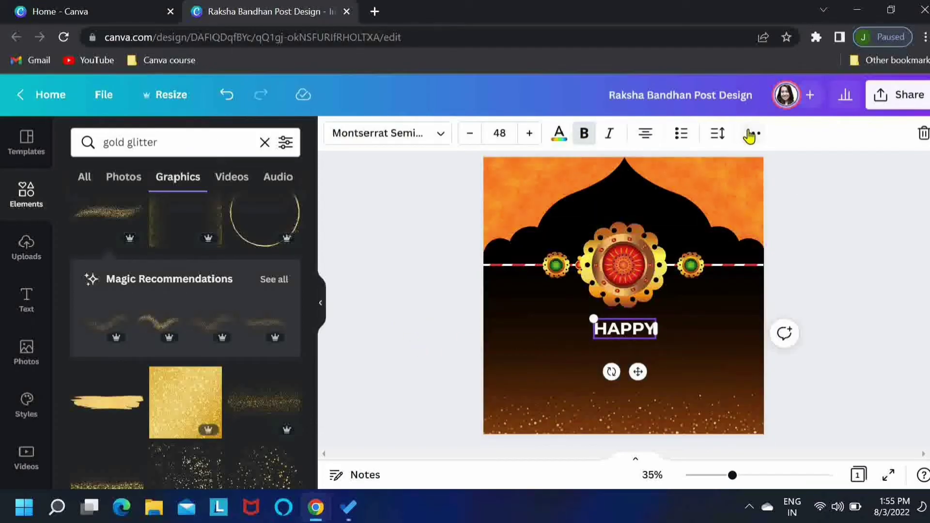
pyautogui.click(718, 134)
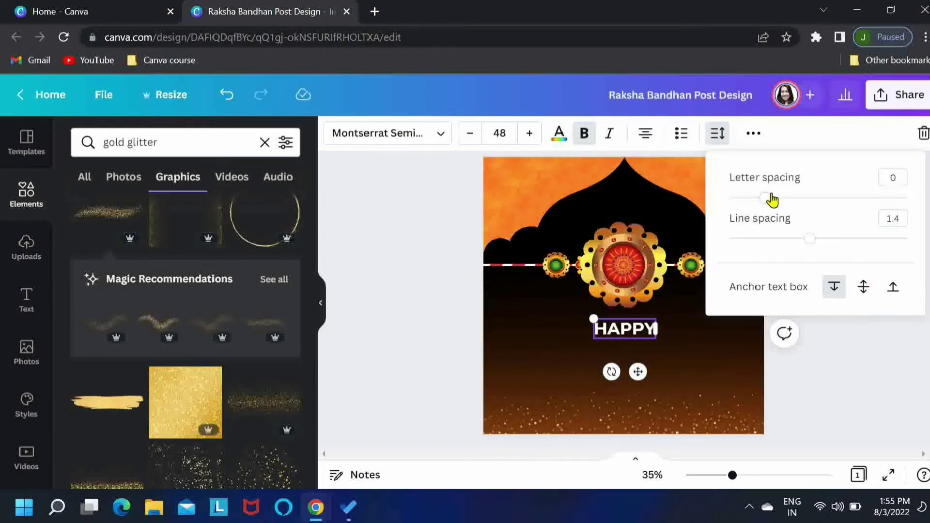
pyautogui.click(764, 199)
pyautogui.moveTo(767, 199); pyautogui.dragTo(777, 199)
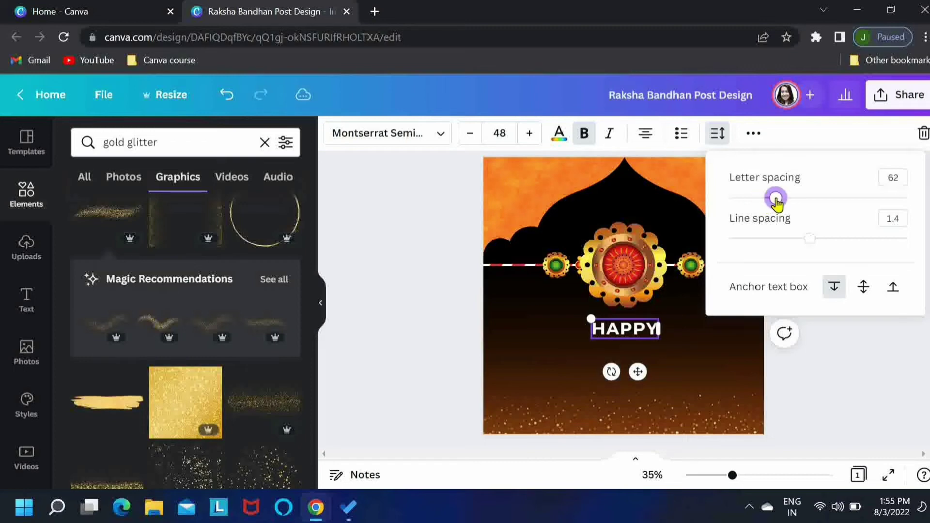
pyautogui.click(368, 356)
pyautogui.click(368, 355)
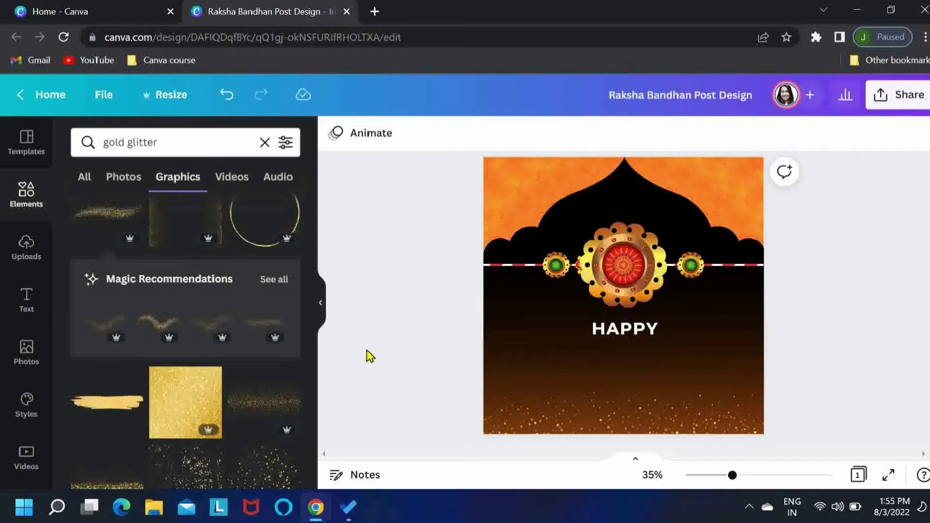
# - Add a text box below HAPPY reading 'RAKSHA BANDHAN' and enlarge it
pyautogui.press('t')
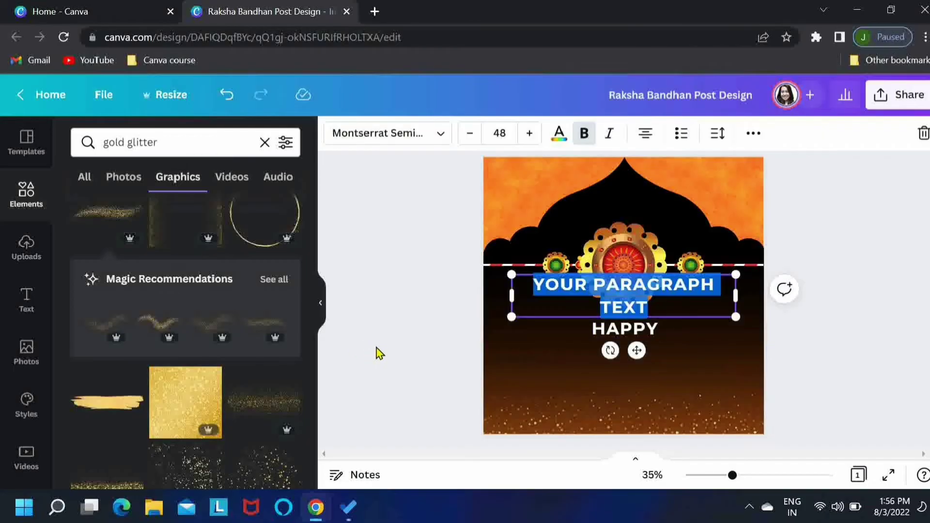
pyautogui.moveTo(636, 350); pyautogui.dragTo(642, 422)
pyautogui.write('RAKSHA BANDHAN')
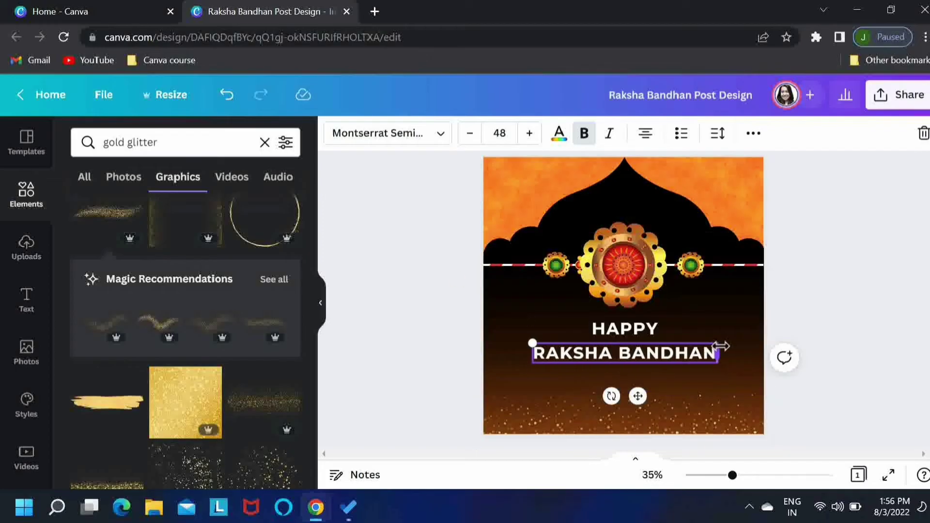
pyautogui.moveTo(720, 346); pyautogui.dragTo(750, 335)
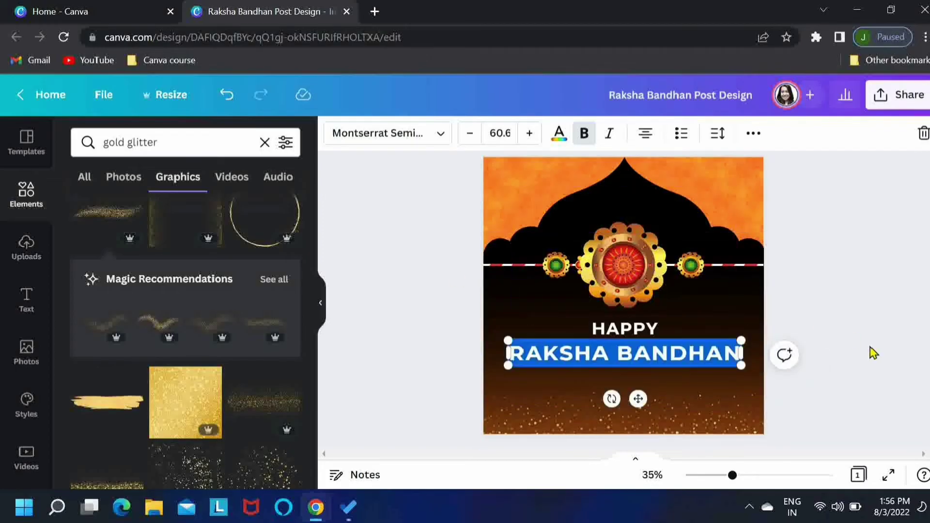
# - Set RAKSHA BANDHAN in the Maragsa font and enlarge it to size 71.2
pyautogui.click(429, 132)
pyautogui.click(264, 142)
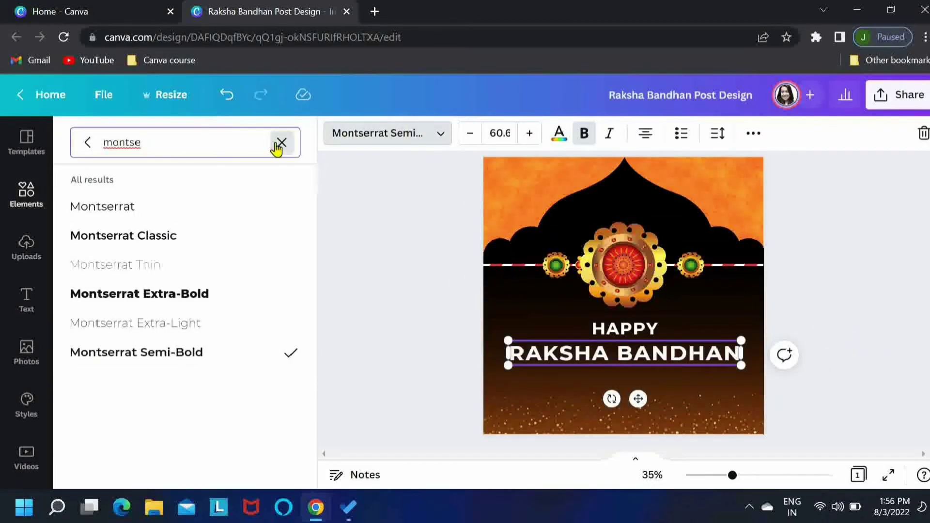
pyautogui.write('mar')
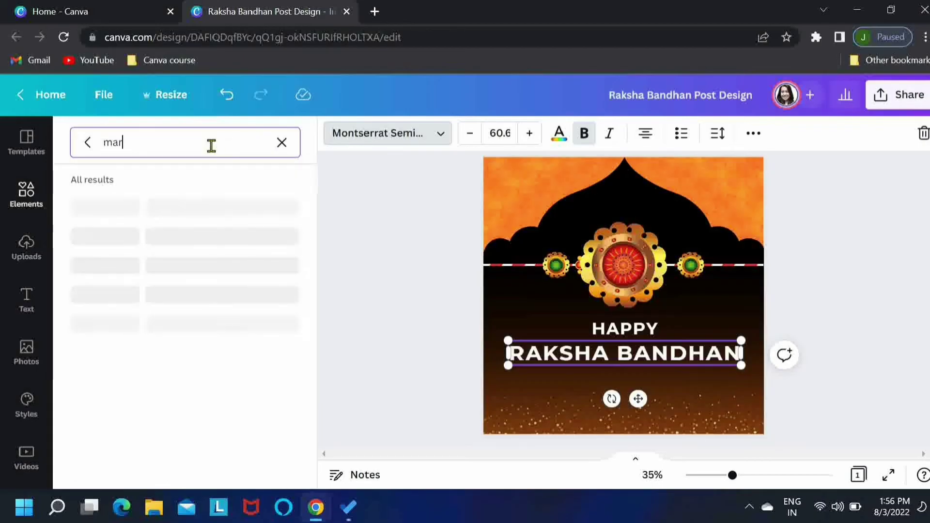
pyautogui.click(125, 215)
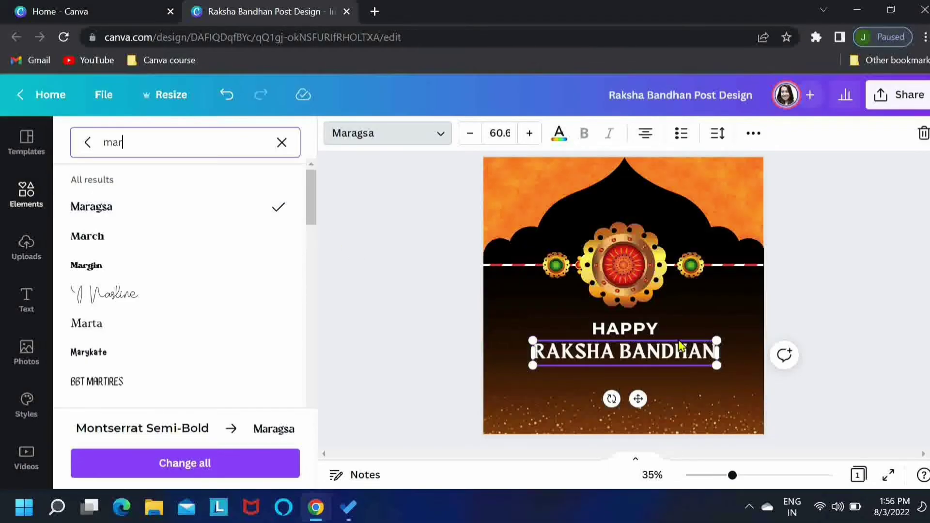
pyautogui.moveTo(717, 340); pyautogui.dragTo(733, 334)
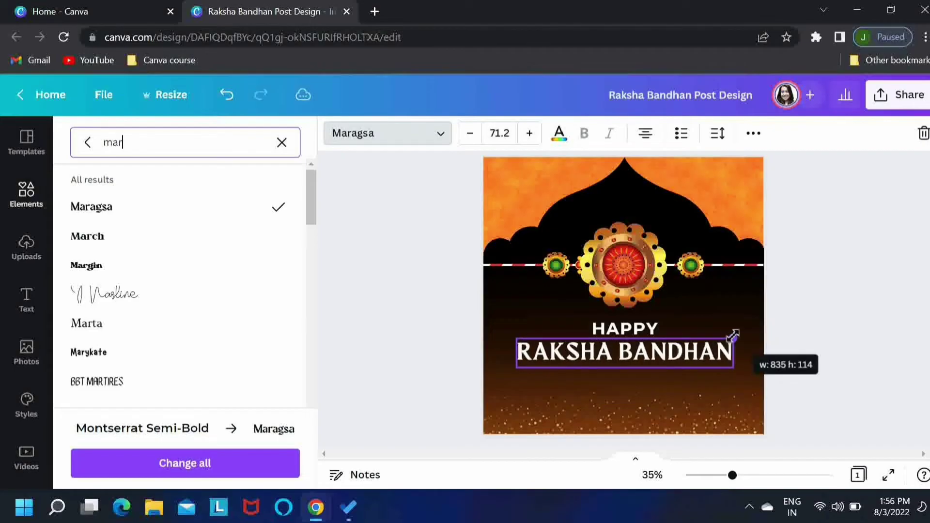
# - Apply the Echo text effect to RAKSHA BANDHAN with an orange colour
pyautogui.click(755, 134)
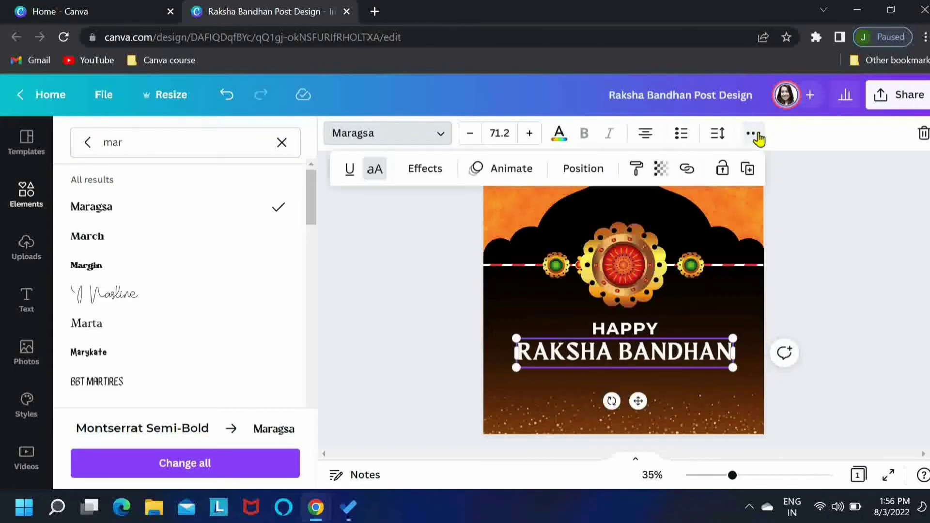
pyautogui.click(425, 175)
pyautogui.moveTo(317, 208); pyautogui.dragTo(315, 284)
pyautogui.click(253, 231)
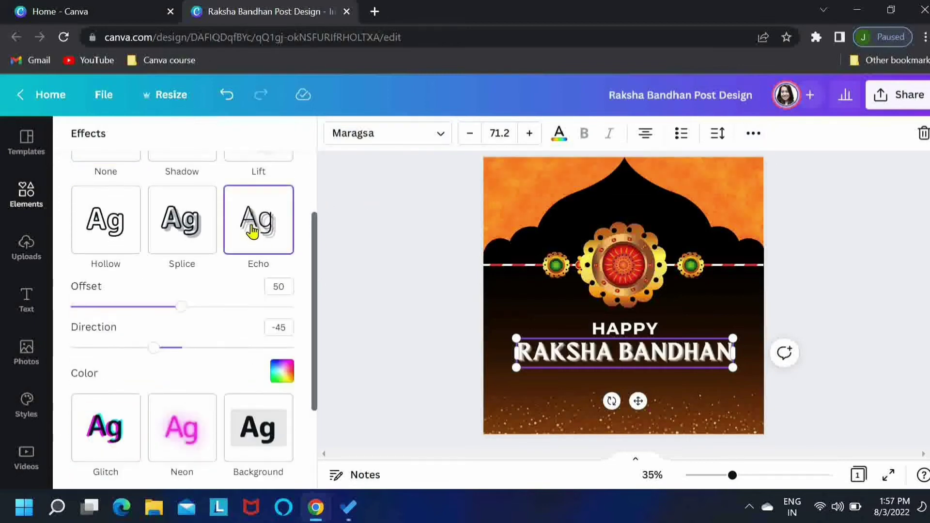
pyautogui.click(276, 372)
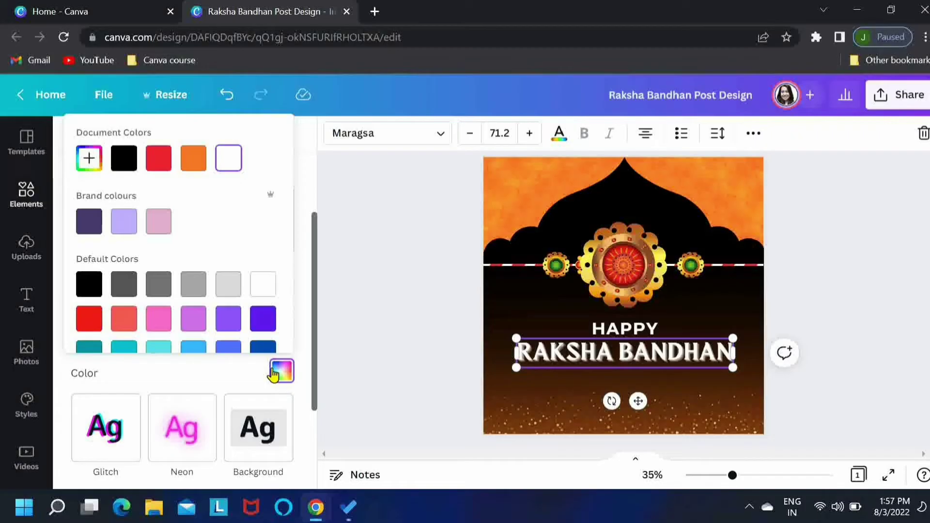
pyautogui.click(194, 158)
pyautogui.click(306, 248)
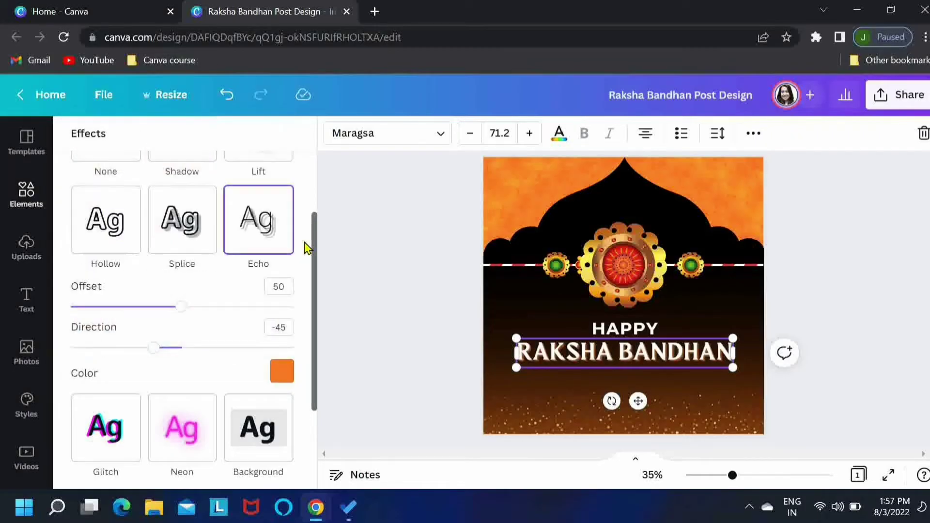
# - Set the echo direction to 0 and the offset to 53
pyautogui.moveTo(155, 354); pyautogui.dragTo(183, 355)
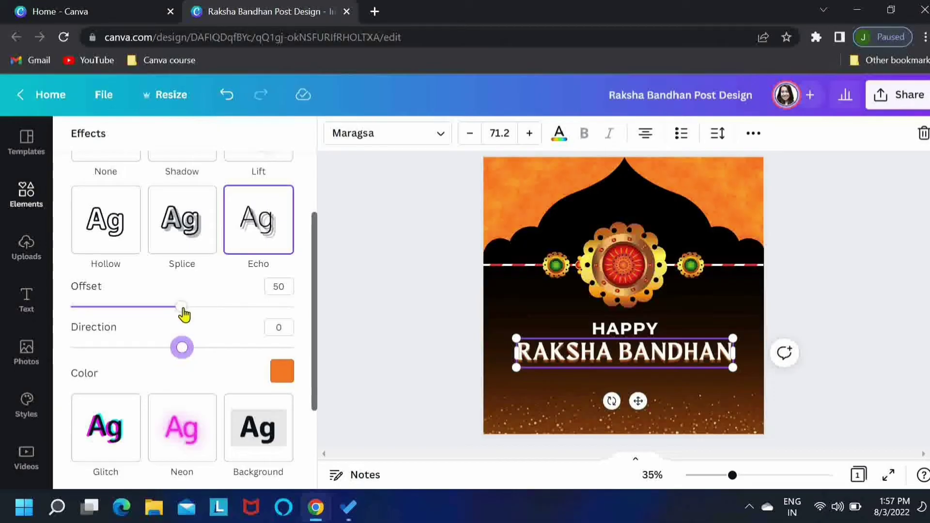
pyautogui.moveTo(181, 307)
pyautogui.mouseDown()
pyautogui.moveTo(194, 307)
pyautogui.moveTo(187, 307)
pyautogui.mouseUp()
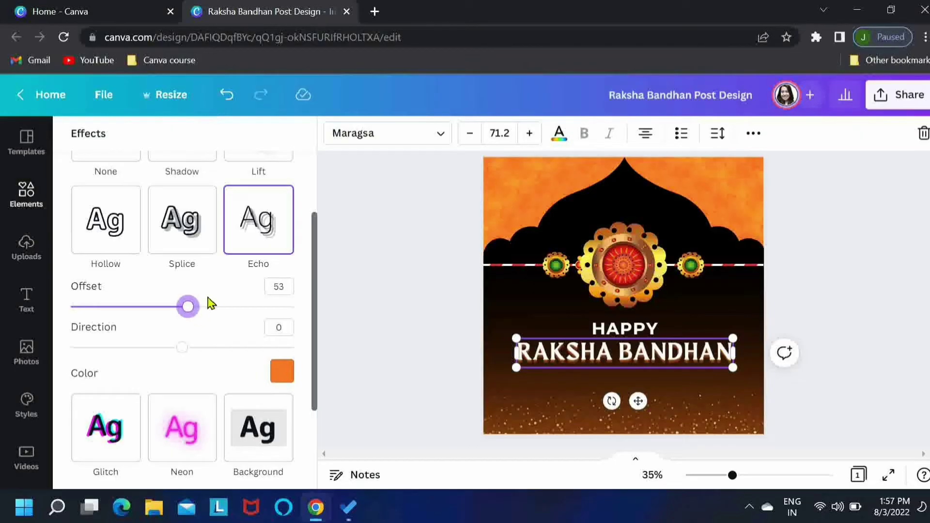
pyautogui.moveTo(316, 297)
pyautogui.mouseDown()
pyautogui.moveTo(317, 347)
pyautogui.moveTo(318, 301)
pyautogui.mouseUp()
pyautogui.moveTo(191, 311)
pyautogui.mouseDown()
pyautogui.moveTo(239, 314)
pyautogui.moveTo(193, 314)
pyautogui.mouseUp()
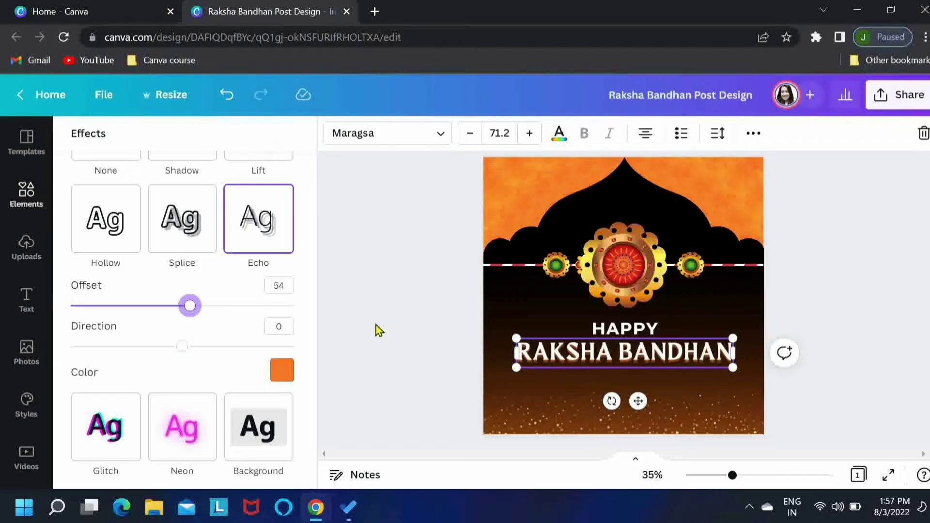
pyautogui.moveTo(190, 314); pyautogui.dragTo(189, 316)
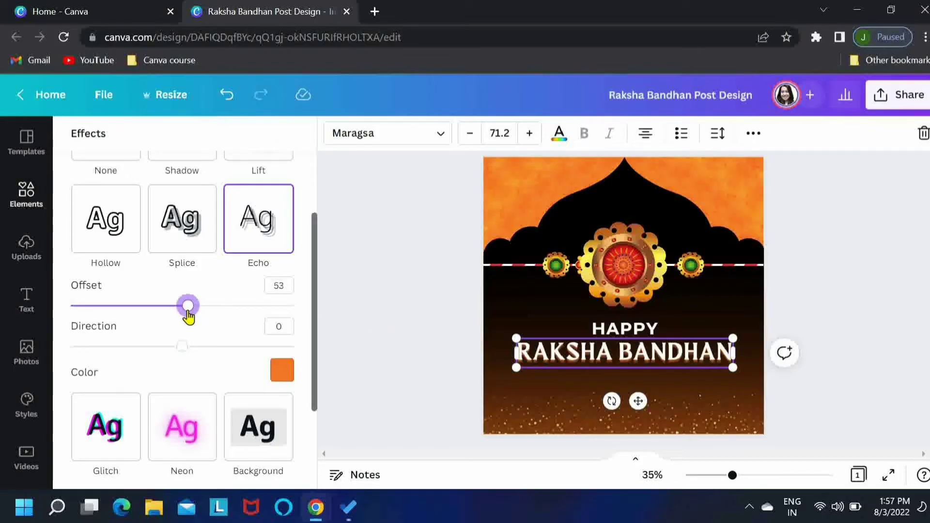
# - Search Elements for 'raksha bandhan' and add the puja thali graphic
pyautogui.click(395, 343)
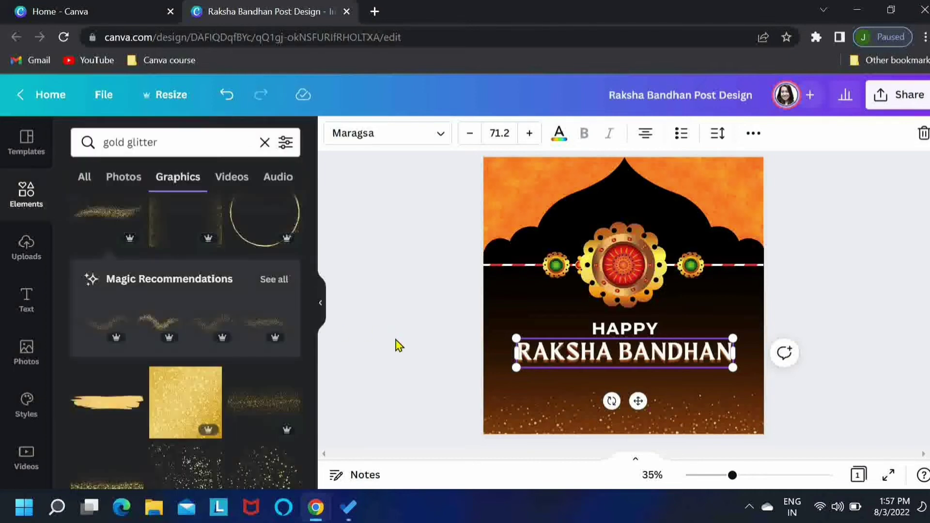
pyautogui.click(366, 317)
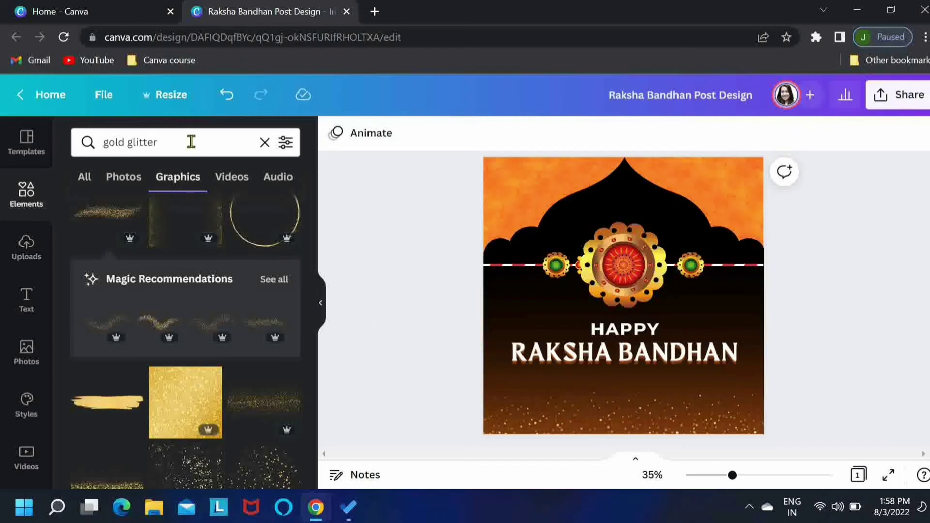
pyautogui.moveTo(186, 142); pyautogui.dragTo(89, 141)
pyautogui.write('raksha bandhan')
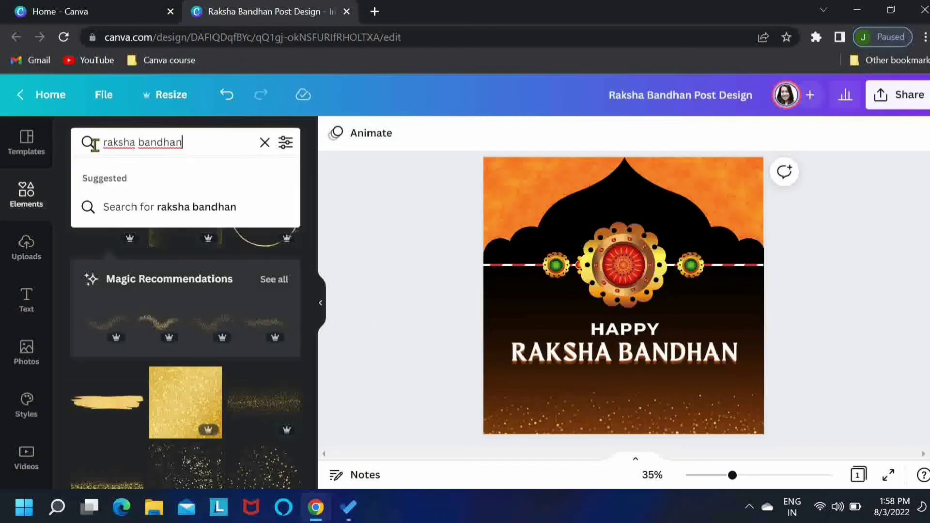
pyautogui.press('Return')
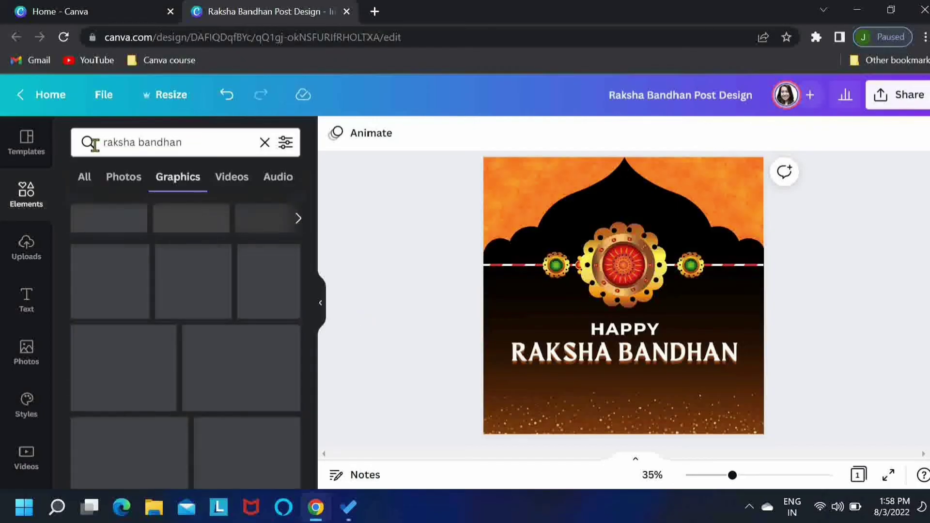
pyautogui.moveTo(312, 226); pyautogui.dragTo(312, 443)
pyautogui.moveTo(315, 373); pyautogui.dragTo(313, 409)
pyautogui.click(108, 289)
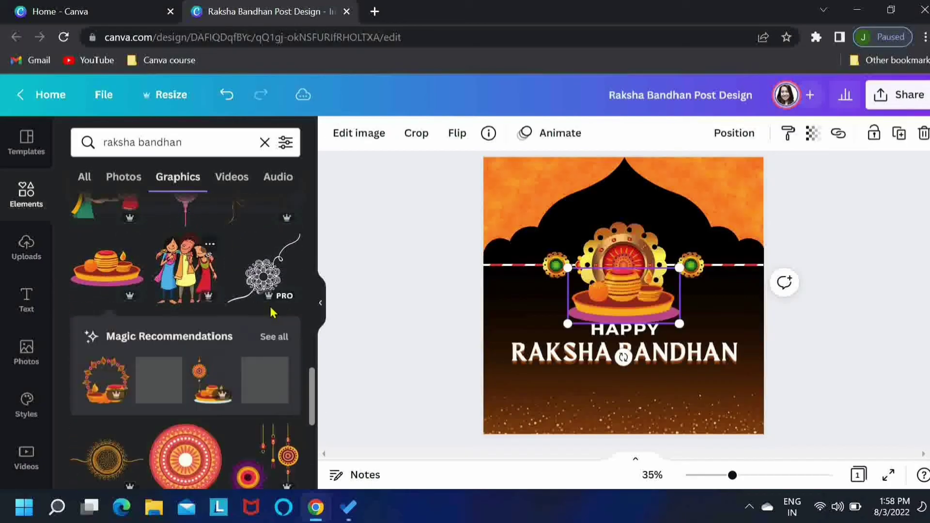
# - Move the thali to the bottom, centre it horizontally and enlarge it slightly
pyautogui.click(321, 310)
pyautogui.moveTo(520, 298); pyautogui.dragTo(521, 415)
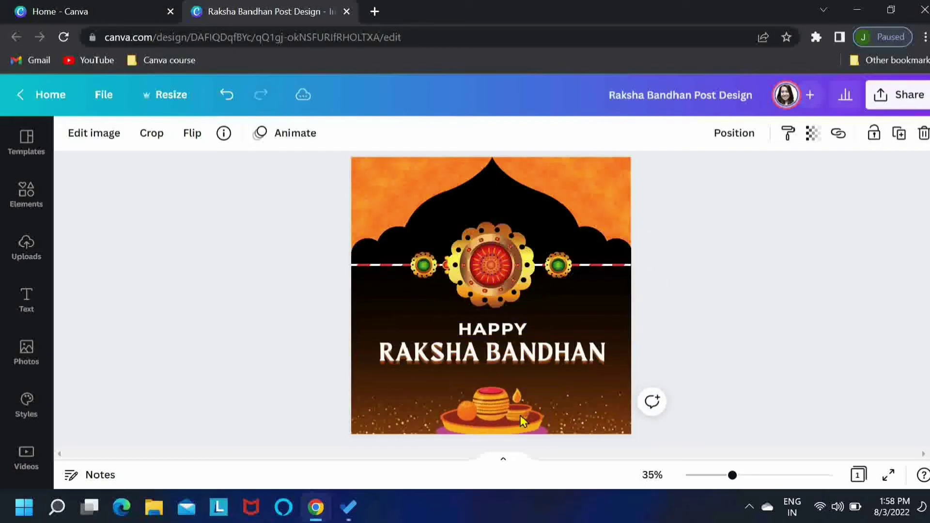
pyautogui.click(733, 134)
pyautogui.click(660, 298)
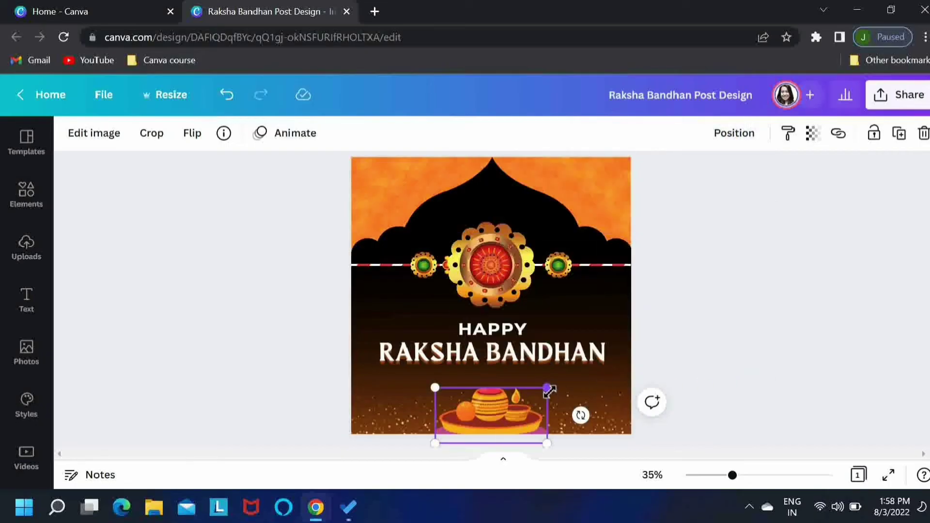
pyautogui.moveTo(548, 391); pyautogui.dragTo(556, 386)
pyautogui.scroll(1, 556, 383)
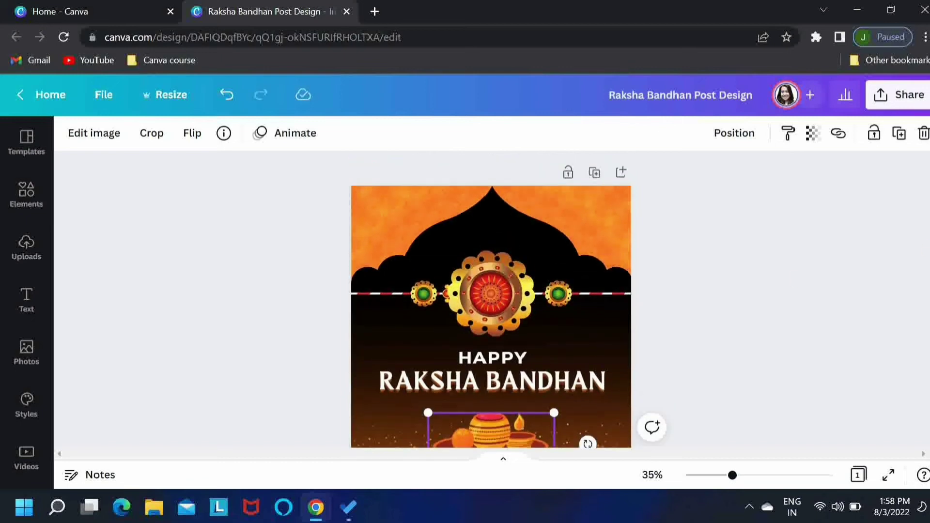
pyautogui.scroll(-1, 556, 380)
# - Enlarge the thali to about 518 by 260 and nudge it up, keeping it centred
pyautogui.press('Escape')
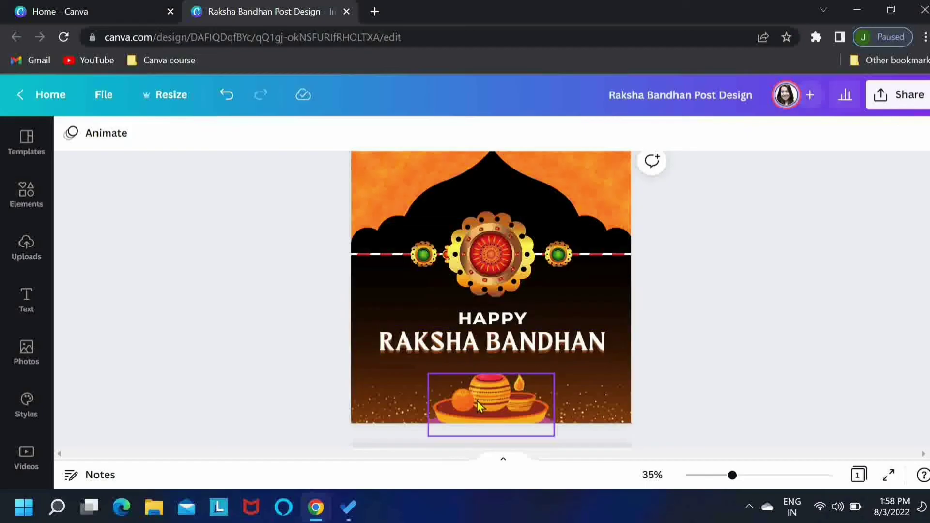
pyautogui.click(477, 400)
pyautogui.moveTo(555, 374); pyautogui.dragTo(560, 372)
pyautogui.moveTo(483, 415); pyautogui.dragTo(509, 412)
pyautogui.click(774, 363)
pyautogui.click(750, 377)
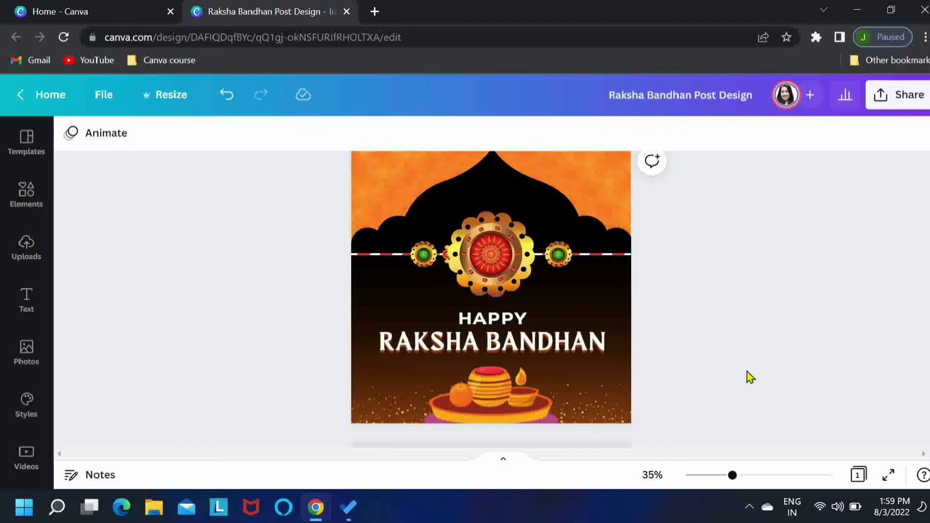
# - Search Elements for 'bokeh' and add a bokeh lights graphic
pyautogui.click(26, 193)
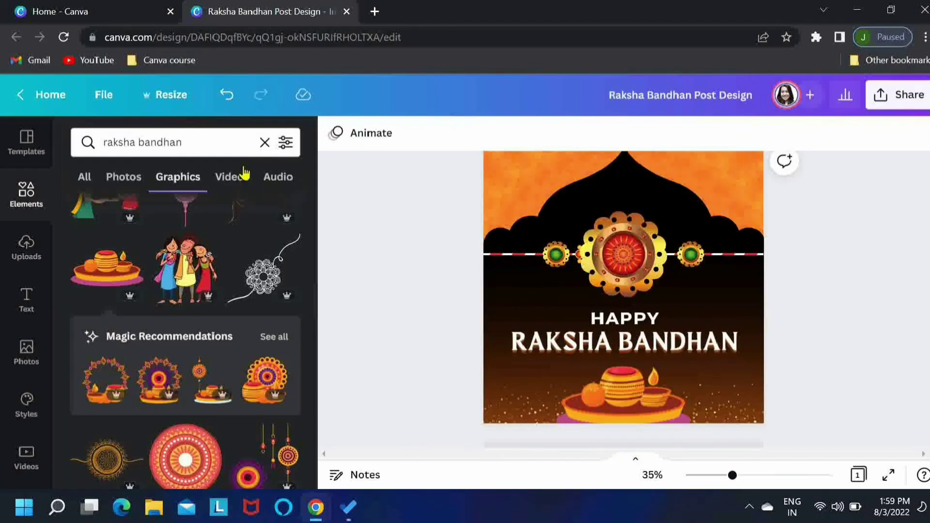
pyautogui.click(224, 147)
pyautogui.write('bokeh')
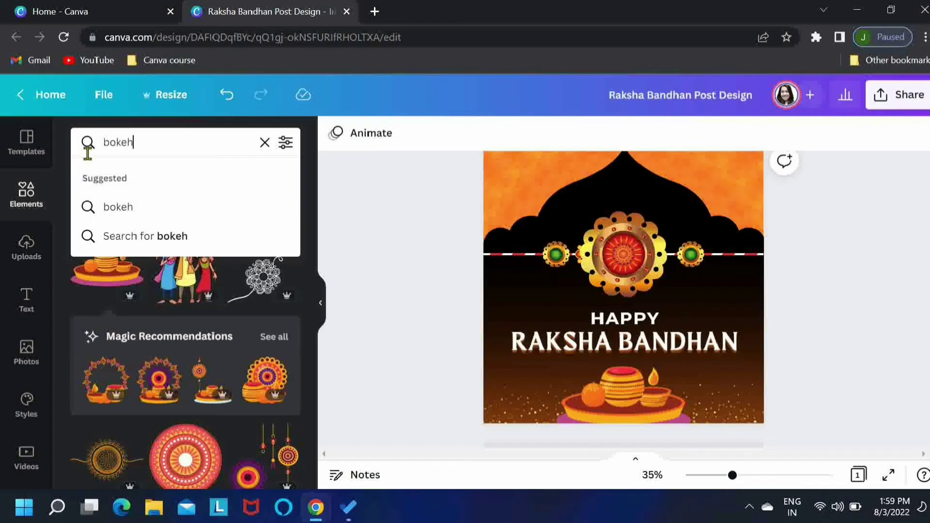
pyautogui.press('Return')
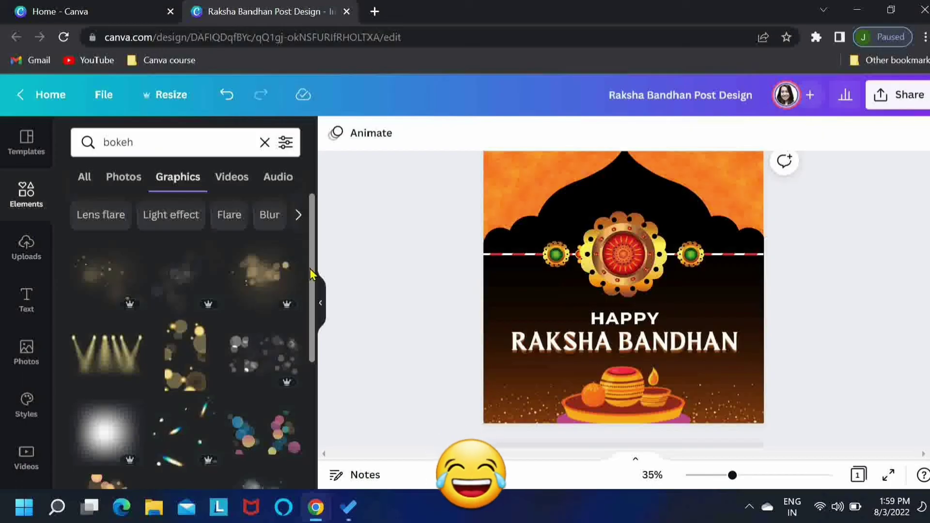
pyautogui.scroll(-3, 306, 276)
pyautogui.scroll(-2, 311, 385)
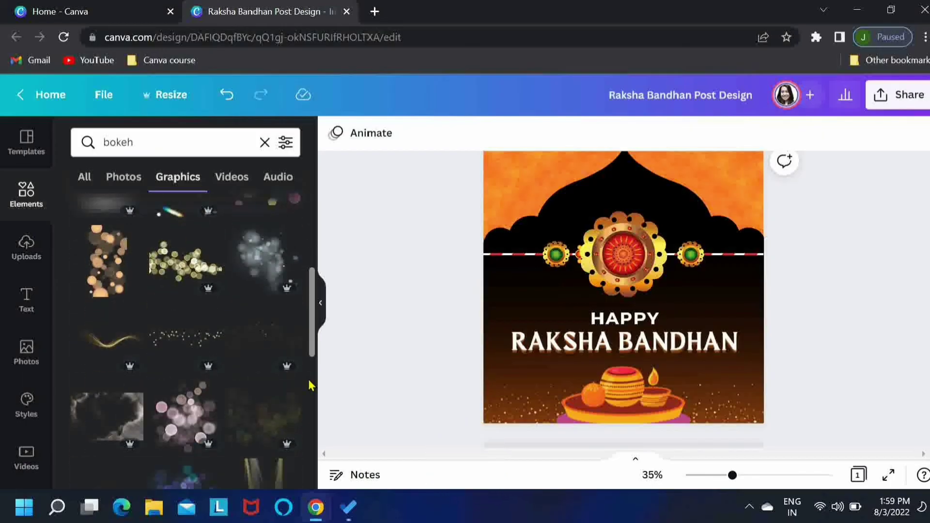
pyautogui.scroll(-4, 311, 385)
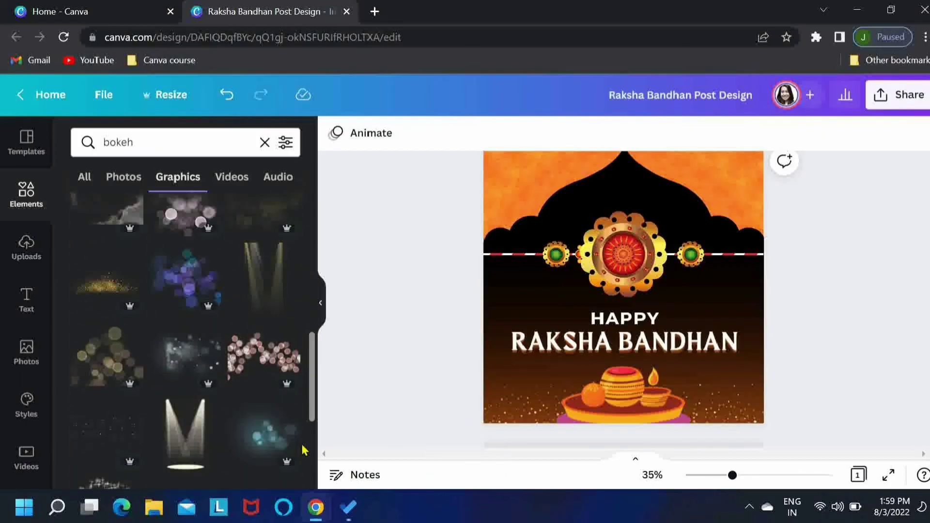
pyautogui.scroll(10, 304, 451)
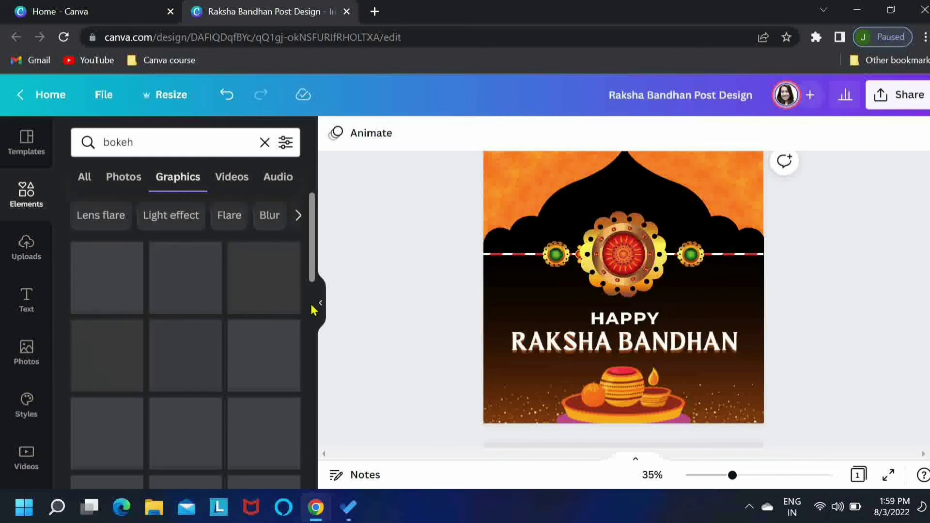
pyautogui.click(273, 288)
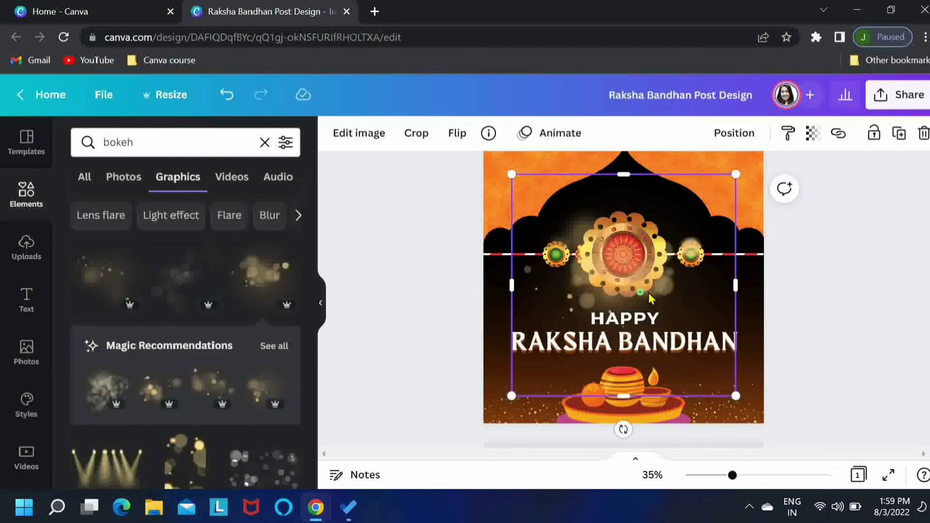
# - Place the bokeh lights along the right edge of the post
pyautogui.moveTo(643, 291); pyautogui.dragTo(845, 342)
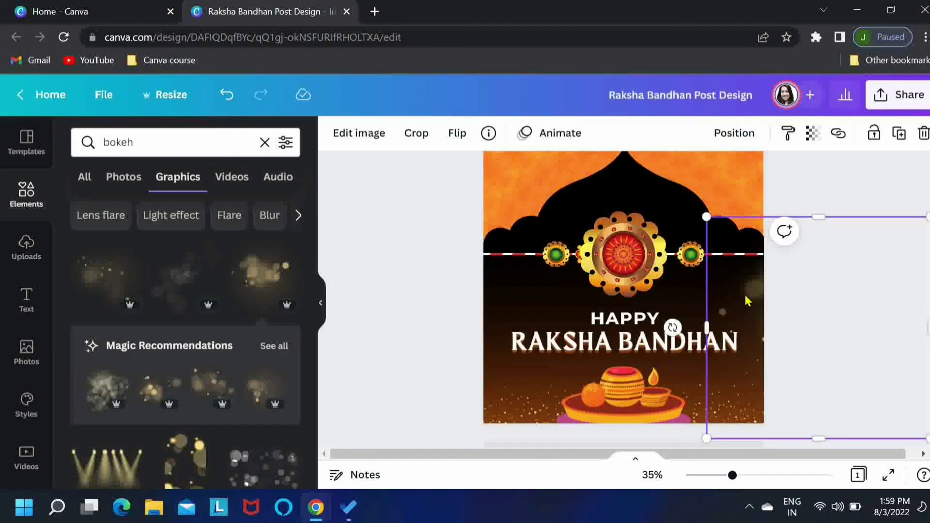
pyautogui.moveTo(746, 300)
pyautogui.mouseDown()
pyautogui.moveTo(726, 293)
pyautogui.moveTo(737, 300)
pyautogui.mouseUp()
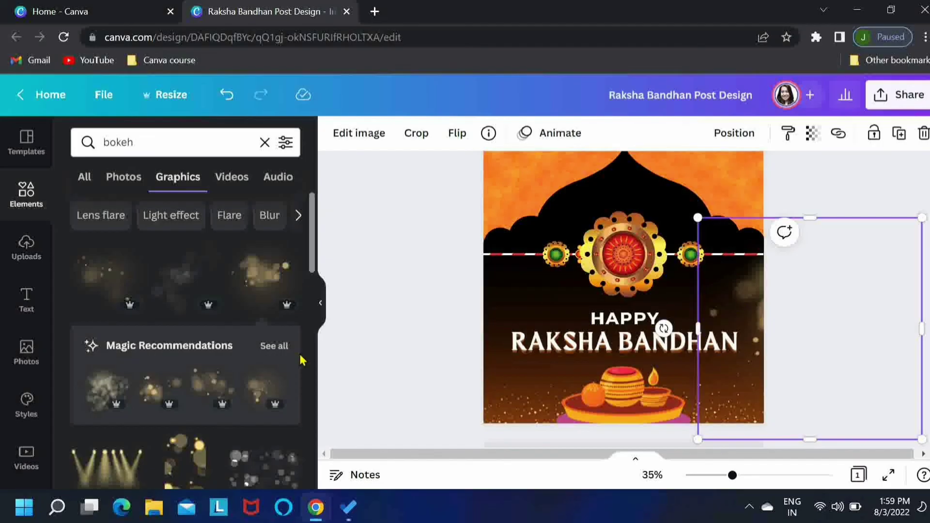
pyautogui.moveTo(310, 250); pyautogui.dragTo(317, 336)
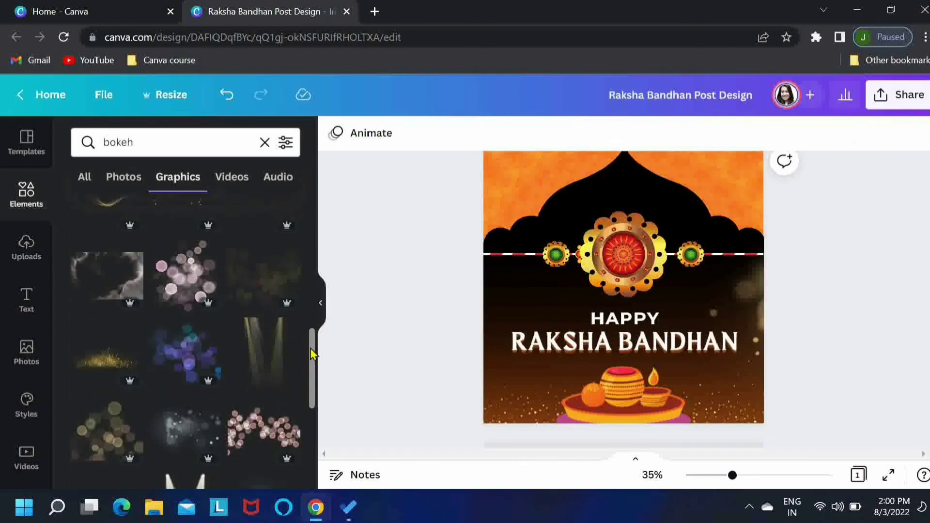
# - Add a second, smaller bokeh graphic on the left side, tilted about 20°
pyautogui.moveTo(312, 363); pyautogui.dragTo(311, 412)
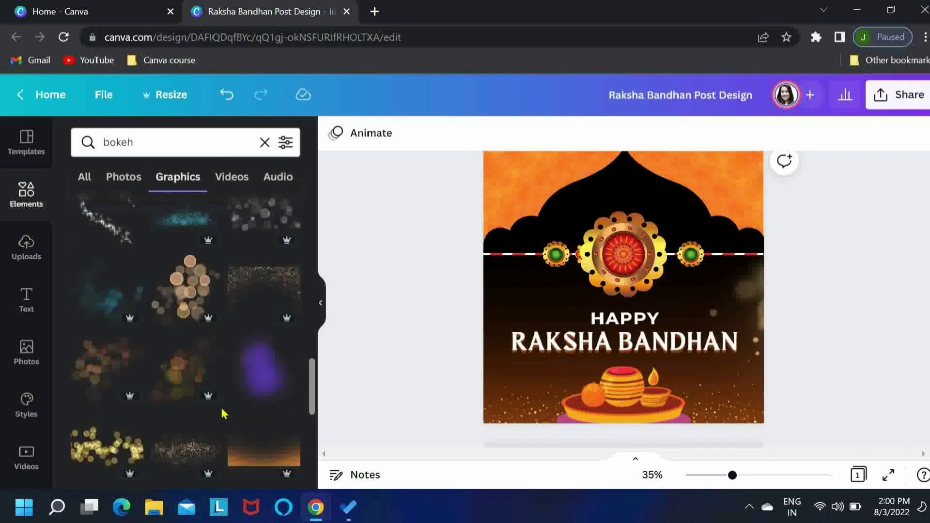
pyautogui.click(199, 390)
pyautogui.moveTo(583, 272); pyautogui.dragTo(395, 354)
pyautogui.moveTo(545, 430); pyautogui.dragTo(533, 415)
pyautogui.moveTo(430, 318); pyautogui.dragTo(453, 304)
pyautogui.moveTo(462, 440); pyautogui.dragTo(425, 429)
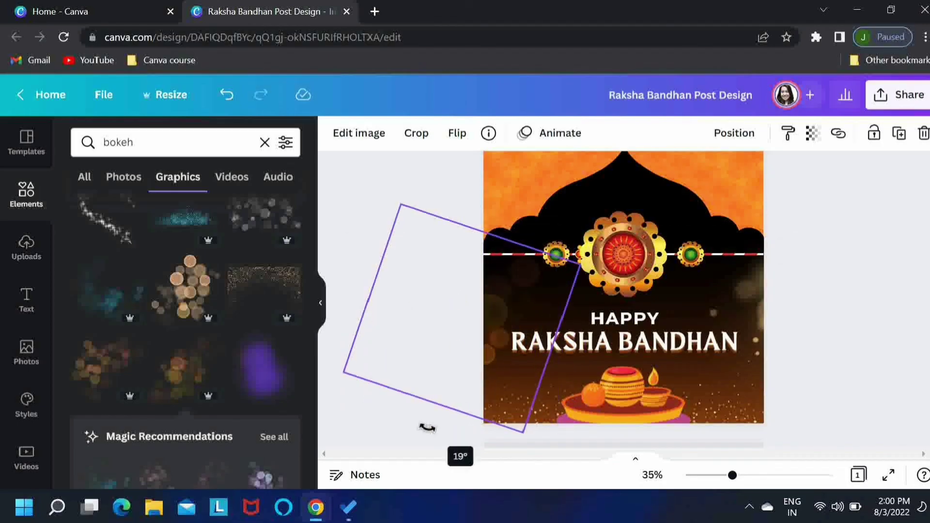